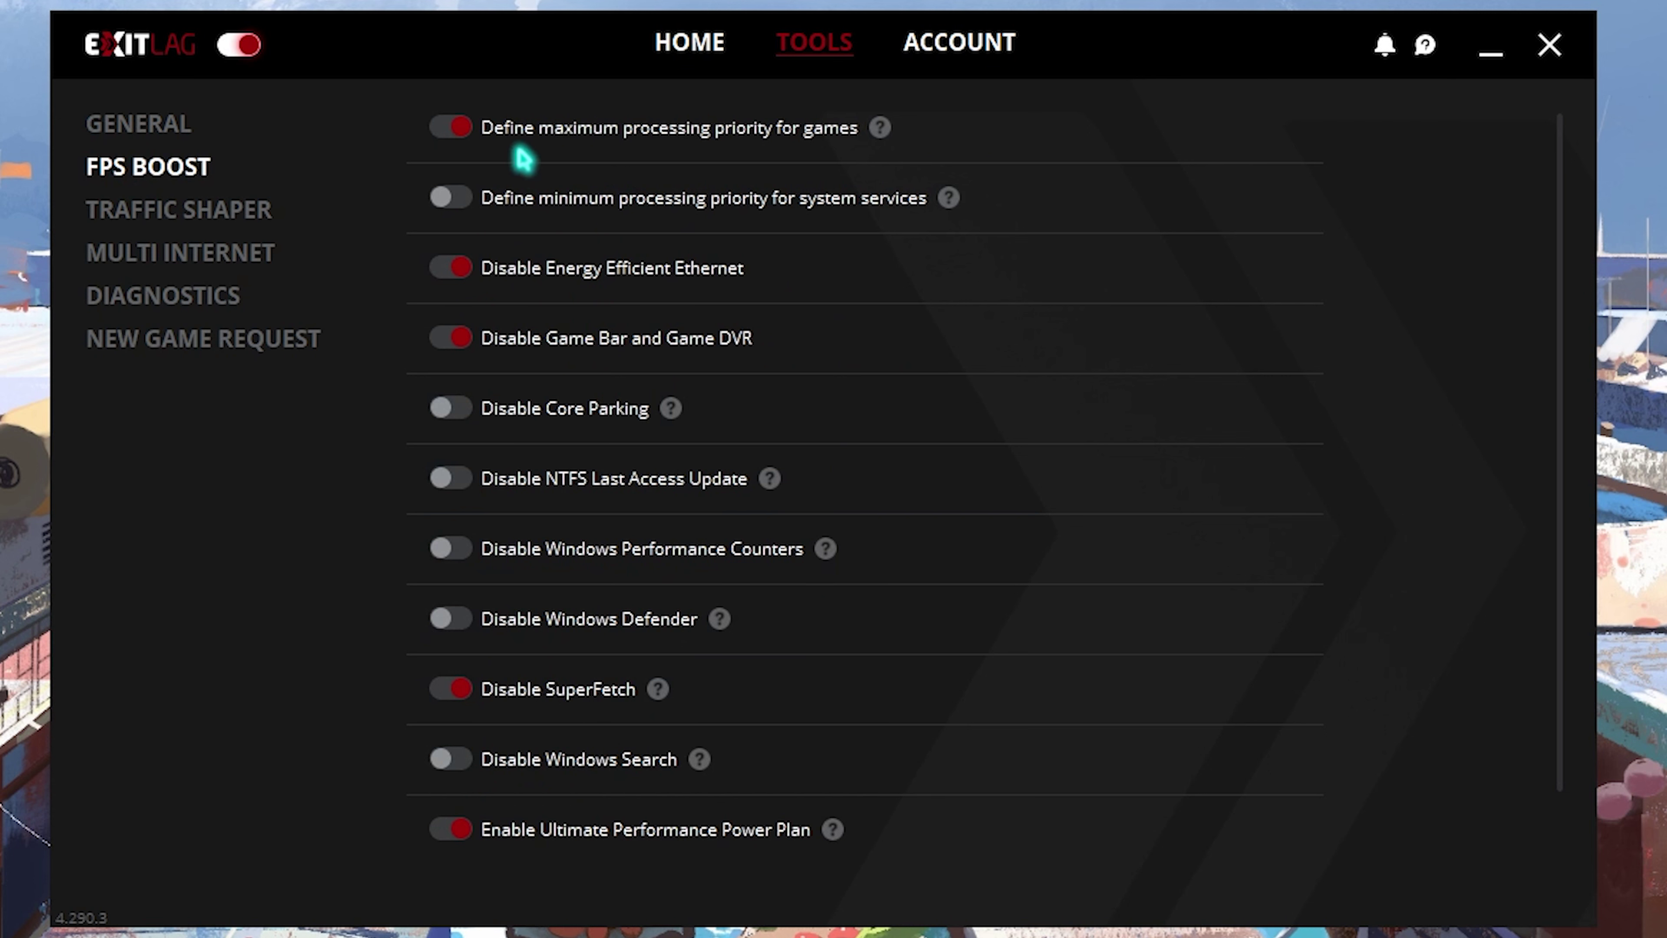
Step: Toggle the Disable Core Parking option in the FPS Boost settings
{"action": "left_click", "coordinate": [448, 412]}
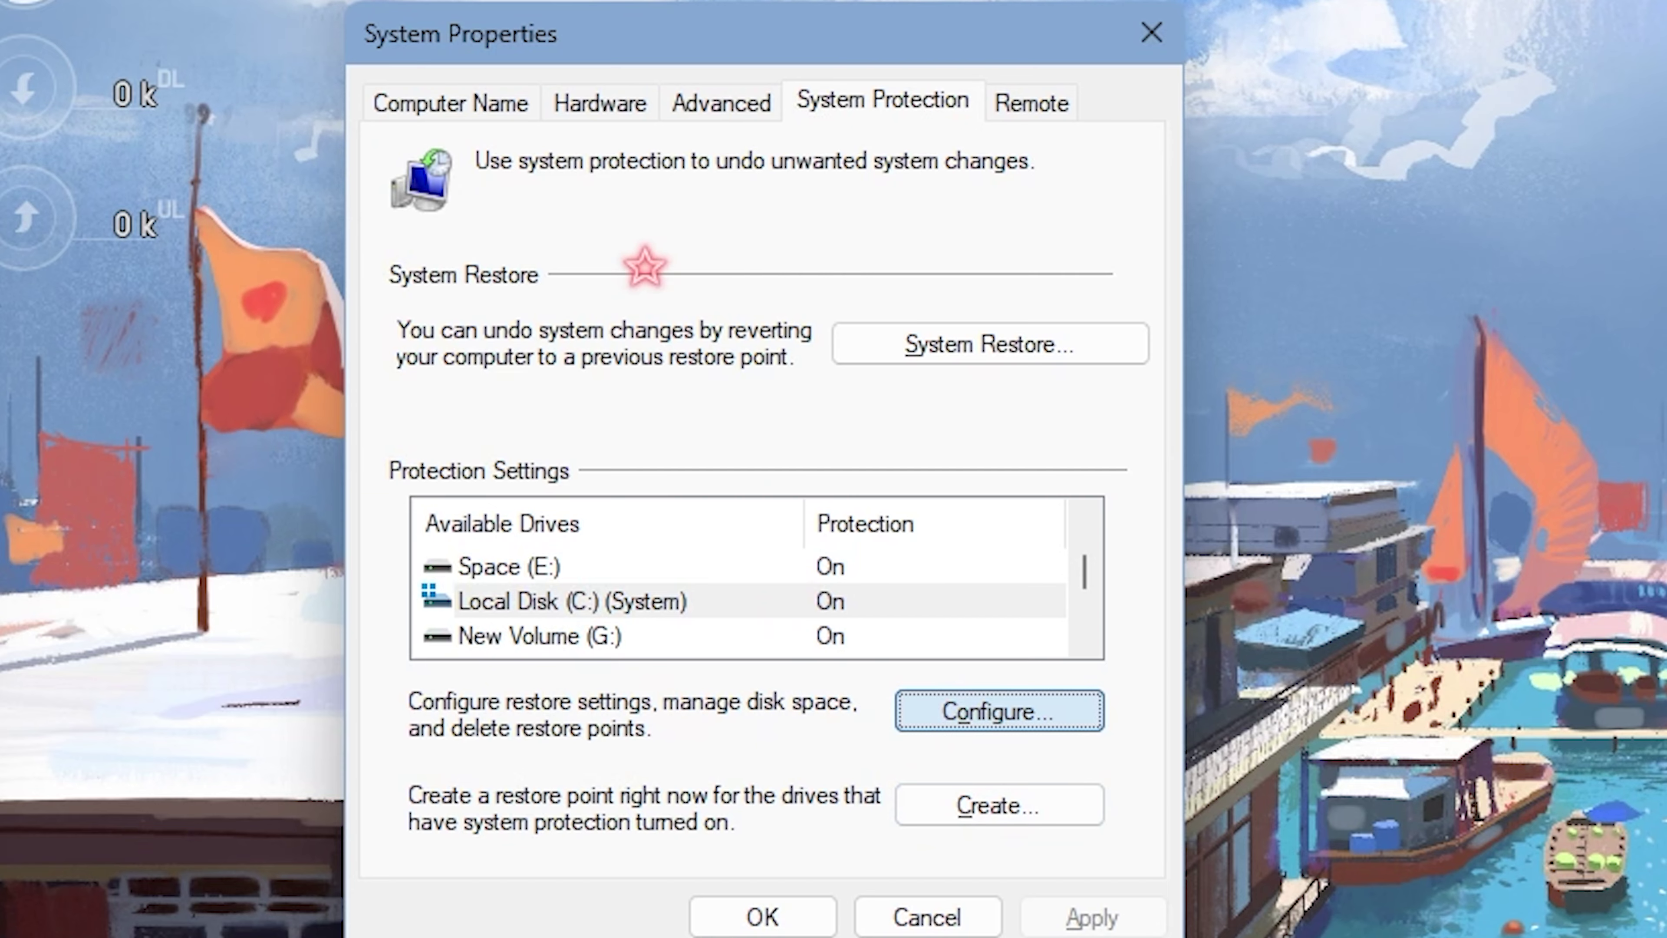
Step: Check the protection configuration of Local Disk (C:) in System Properties and create a restore point named Valorant
{"action": "key", "text": "Return"}
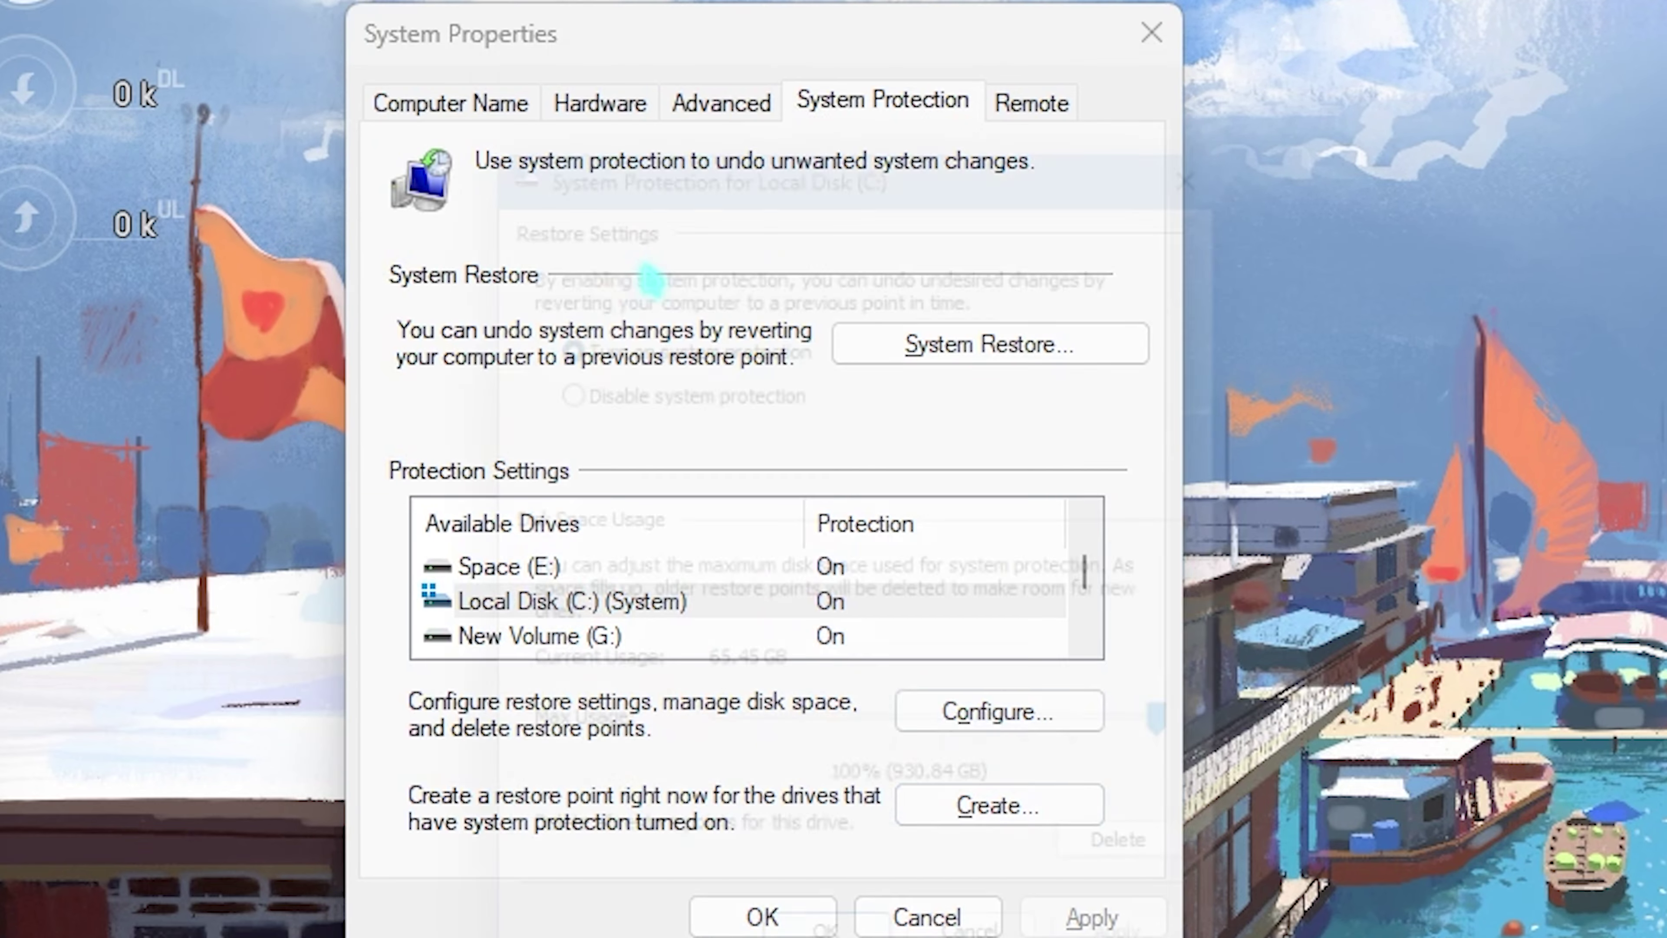
{"action": "key", "text": "Return"}
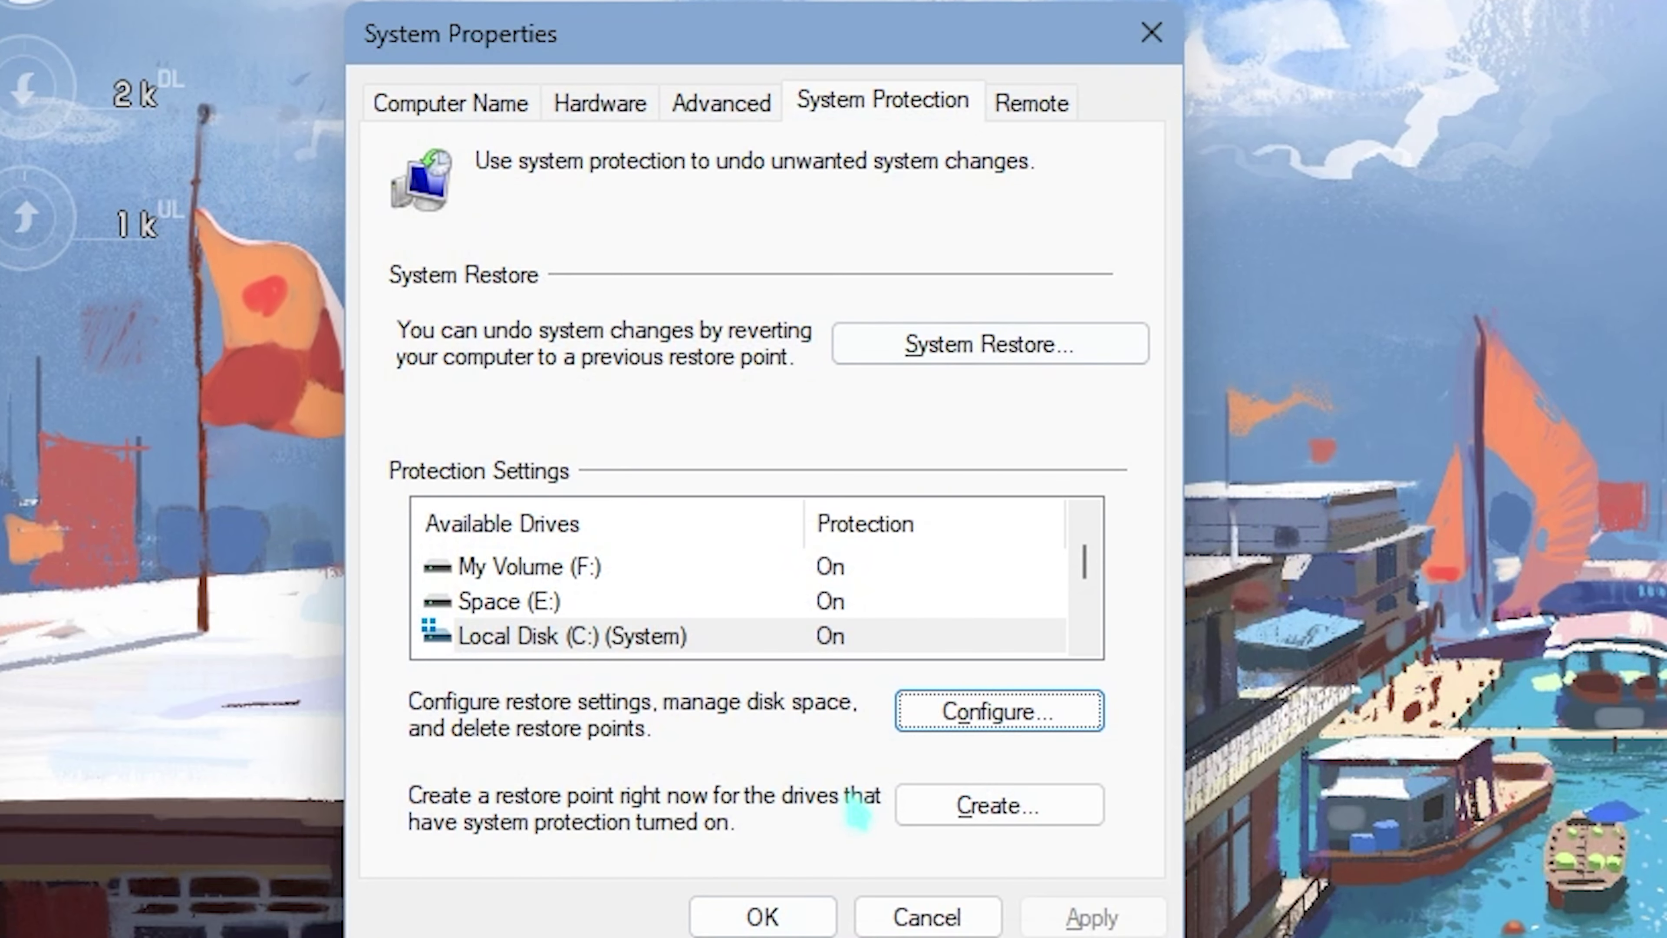
{"action": "left_click", "coordinate": [931, 808]}
{"action": "type", "text": "Valorant"}
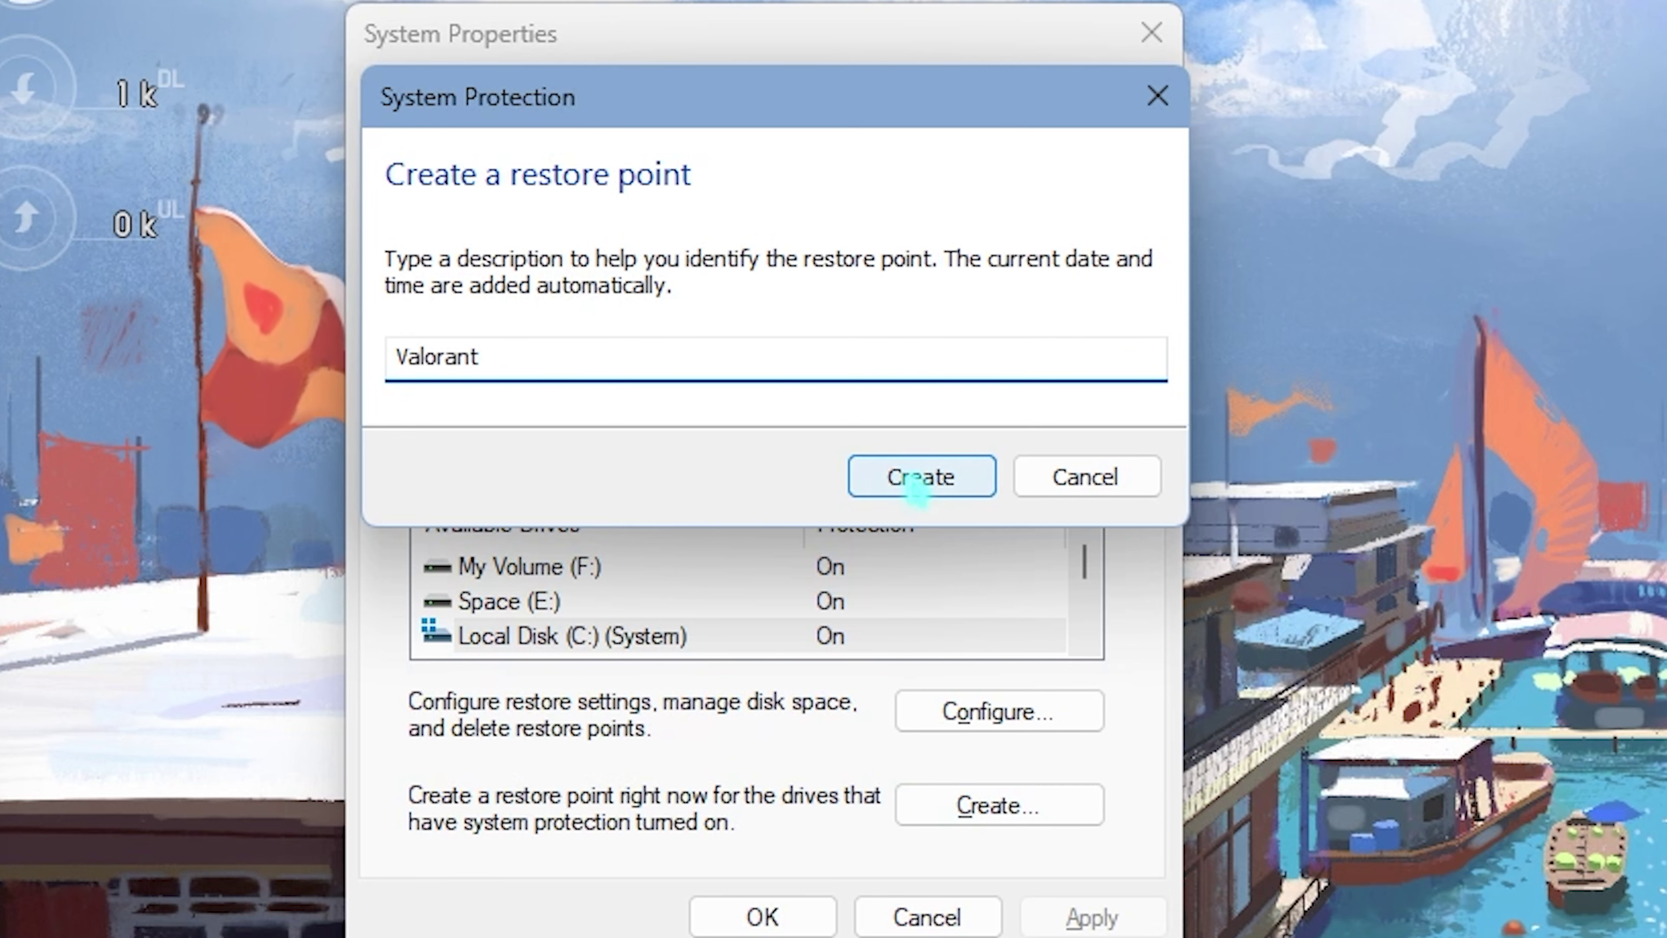
{"action": "left_click", "coordinate": [913, 477]}
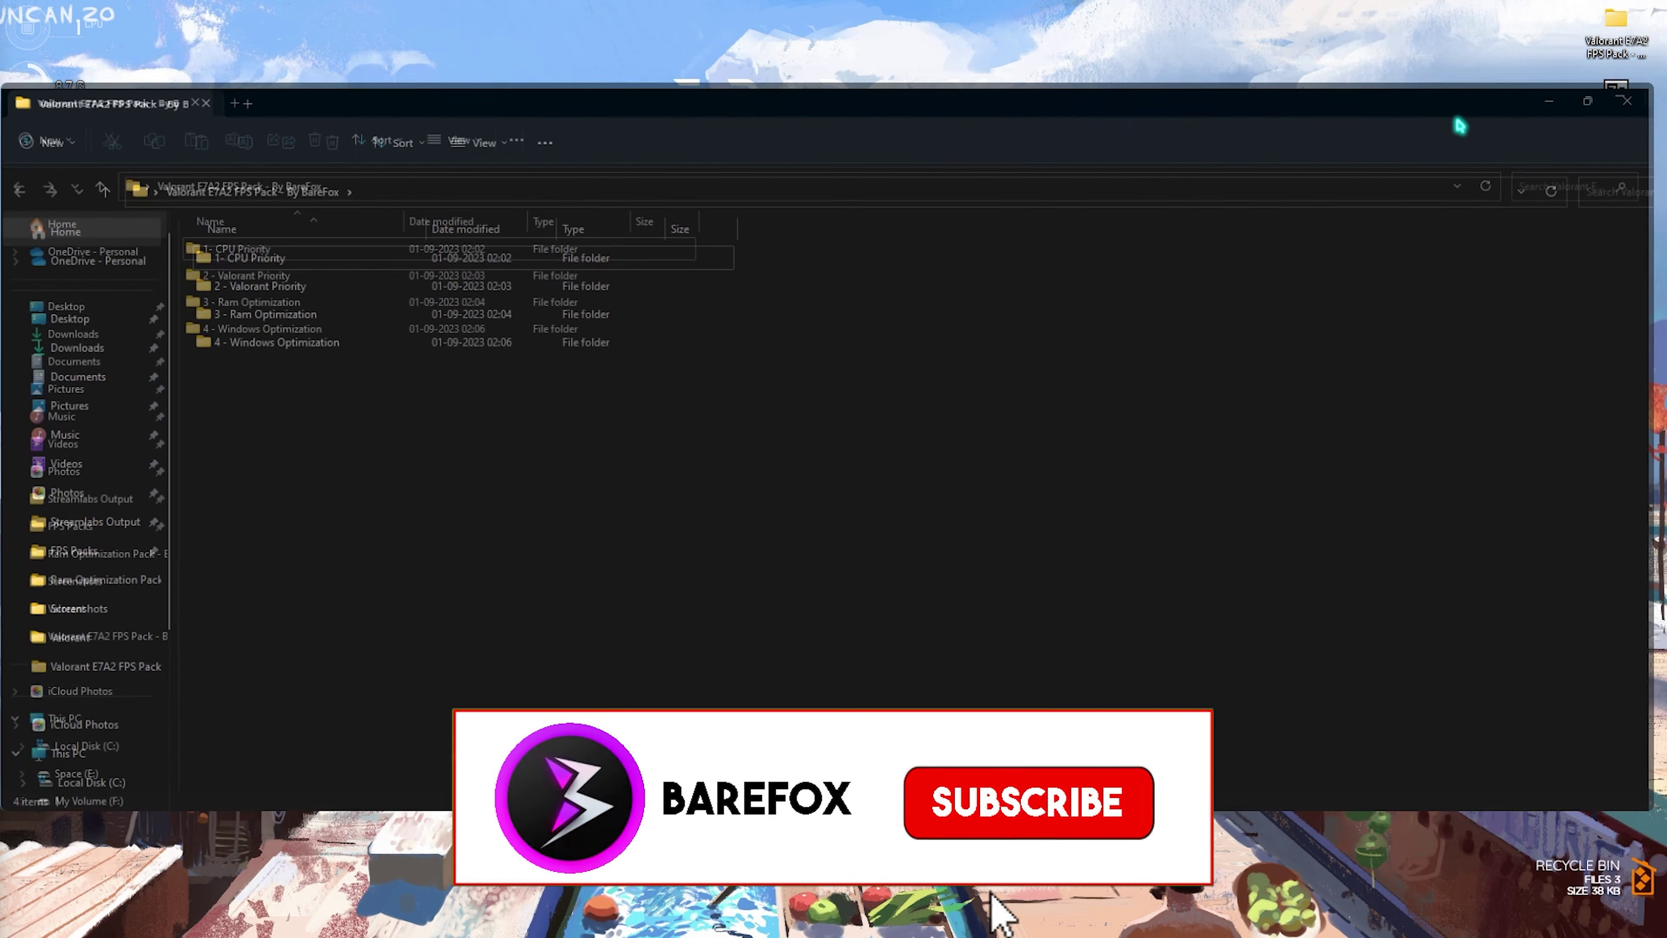
Step: Open the 1- CPU Priority folder inside the Valorant E7A2 FPS Pack folder in File Explorer
{"action": "key", "text": "ctrl+a"}
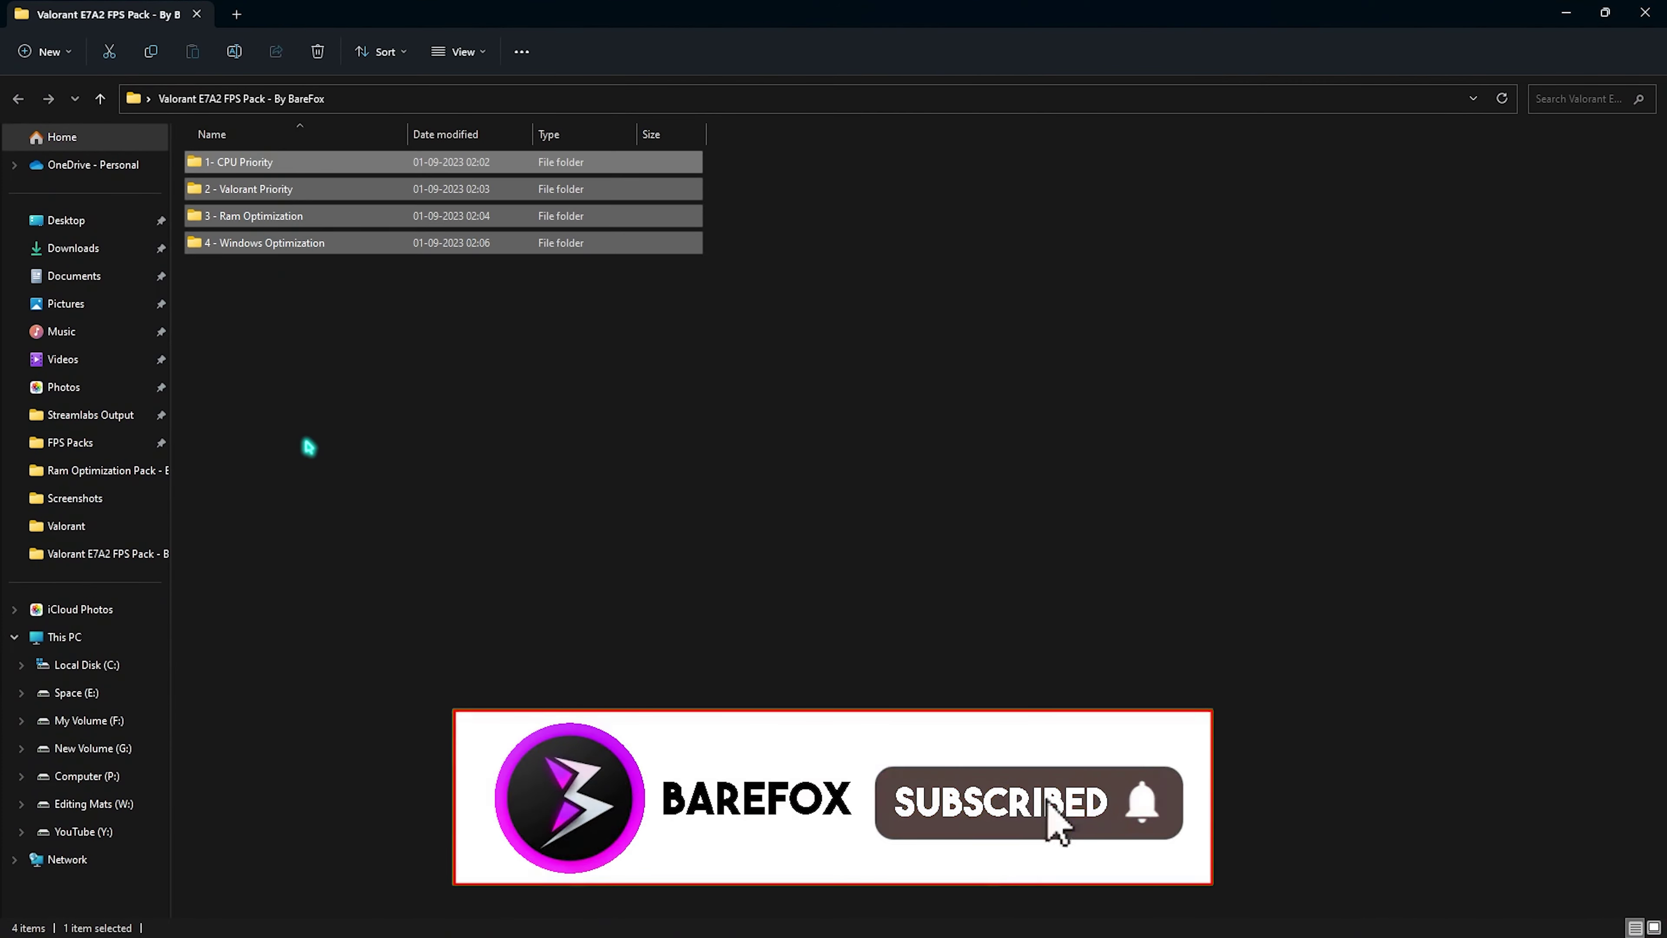
{"action": "left_click", "coordinate": [271, 163]}
{"action": "double_click", "coordinate": [272, 163]}
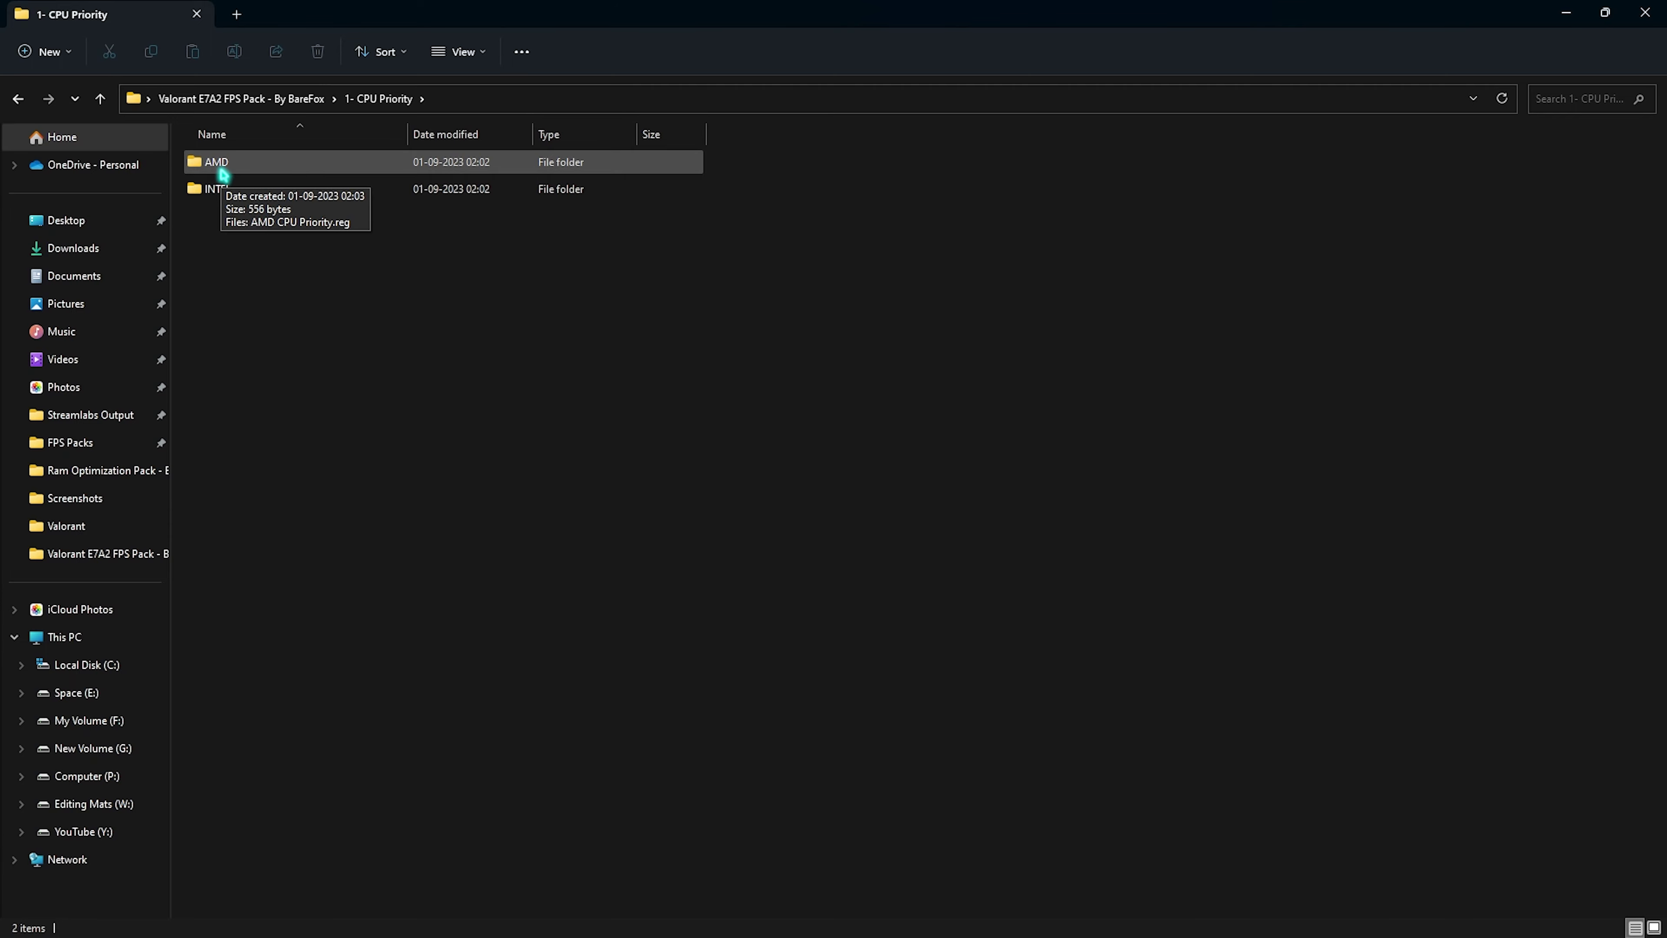
Step: Find System Information through a search for "sys", check the Processor entry, and minimize the window
{"action": "key", "text": "super"}
{"action": "type", "text": "sys"}
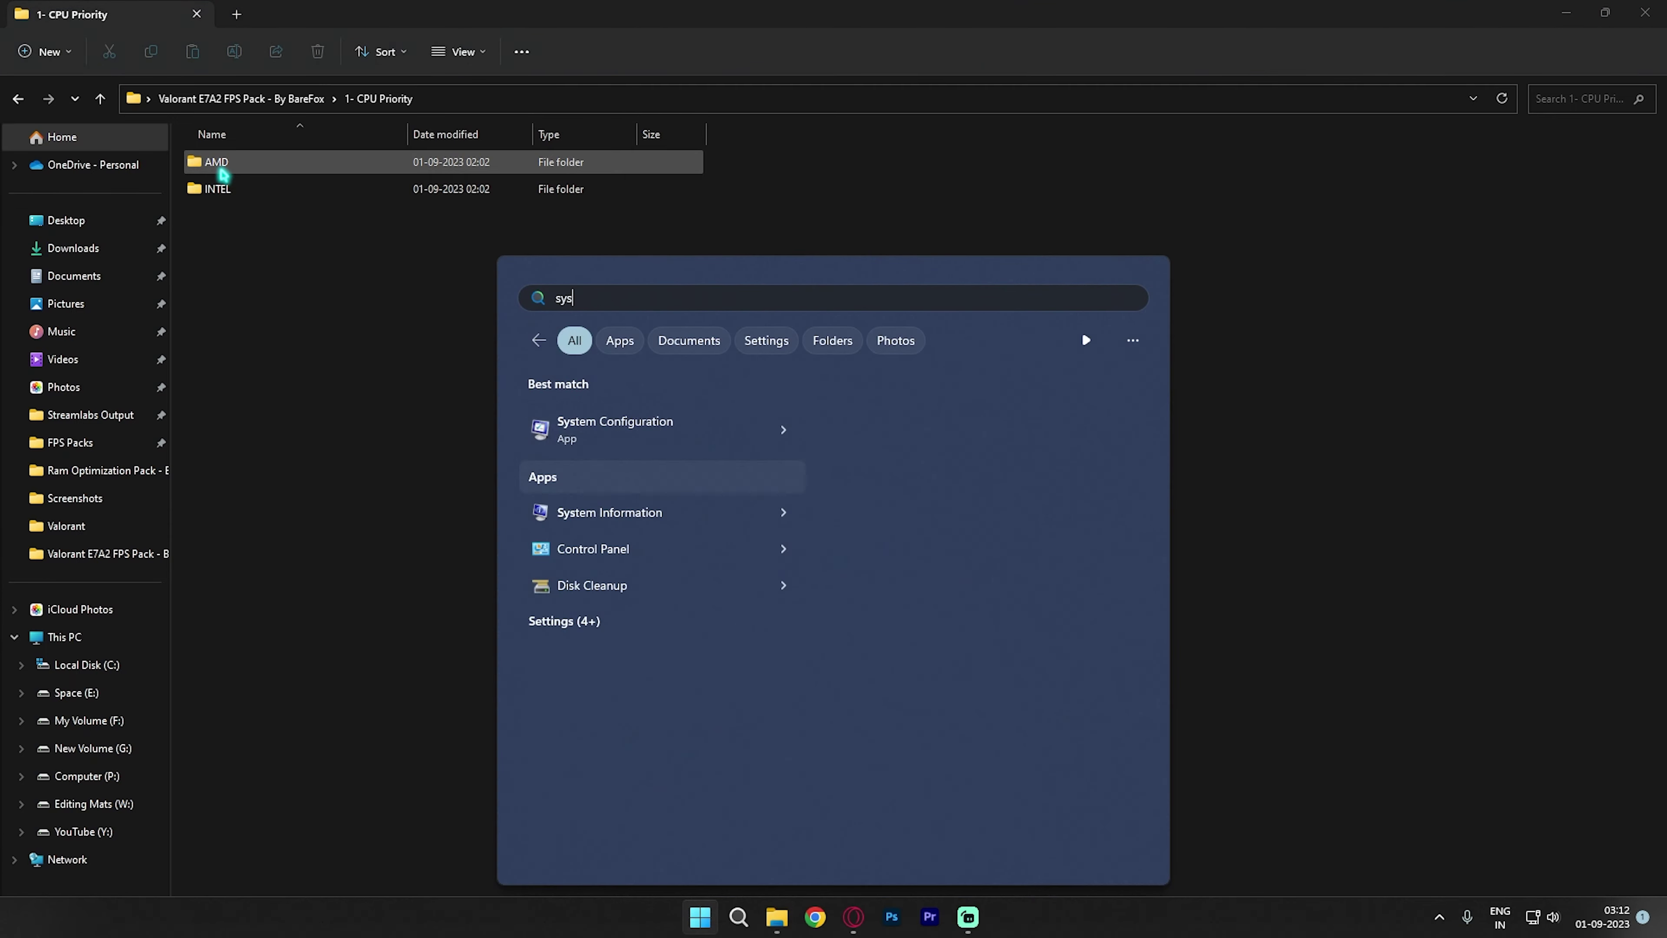
{"action": "key", "text": "Down"}
{"action": "key", "text": "Return"}
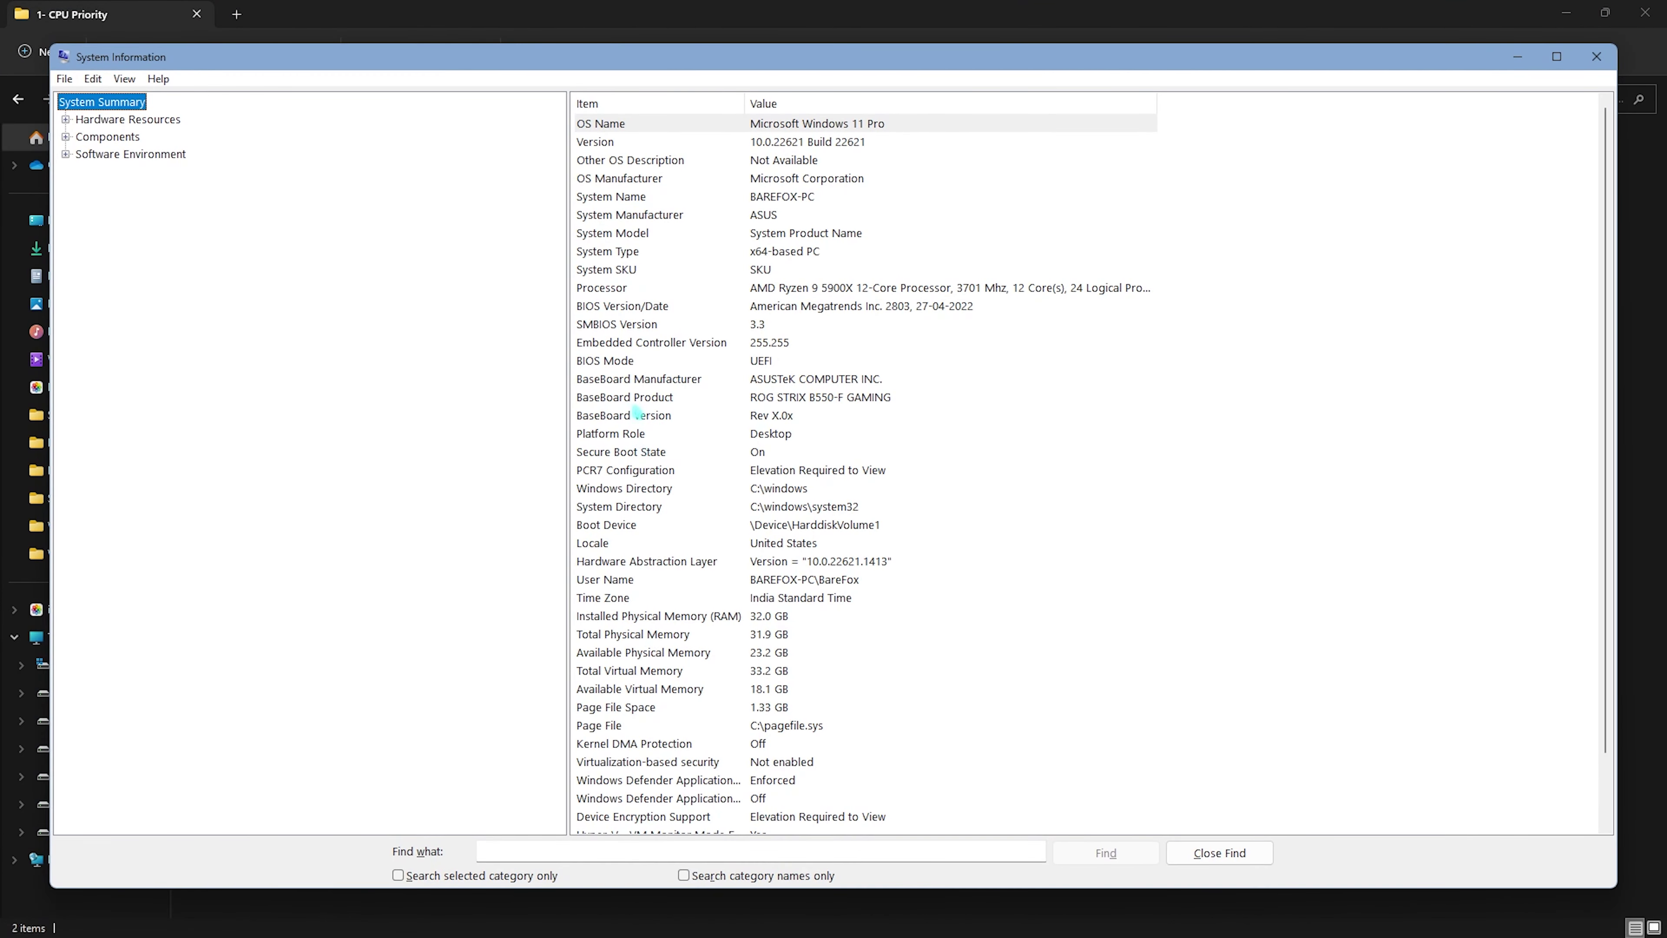
{"action": "left_click", "coordinate": [610, 289]}
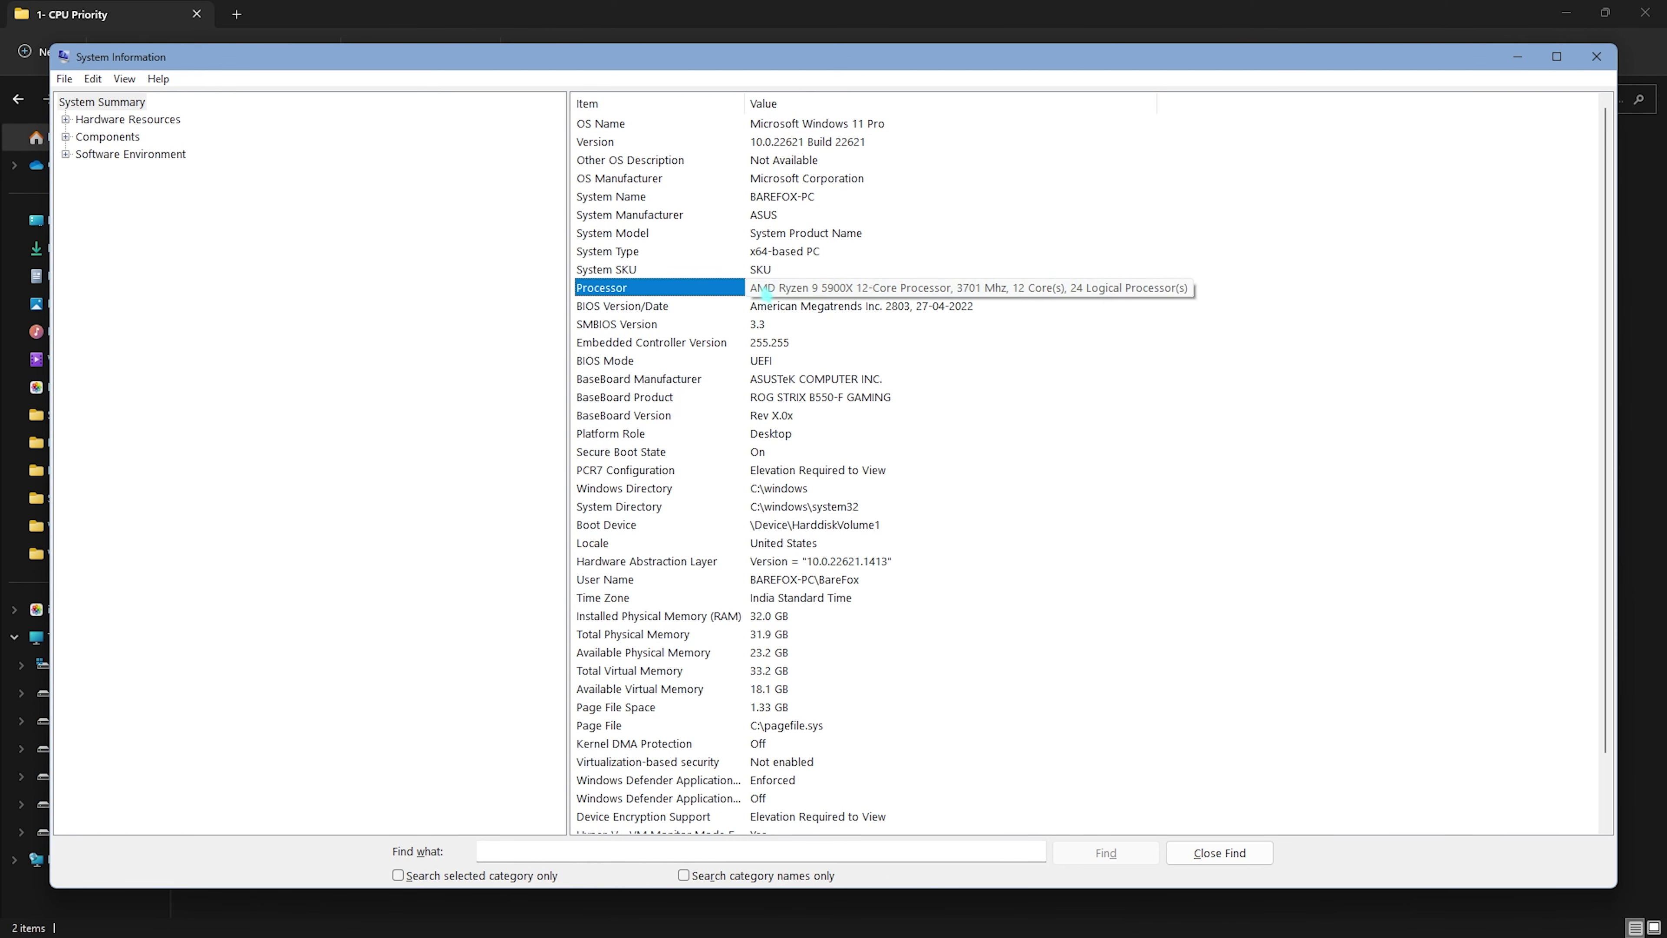
{"action": "left_click", "coordinate": [1517, 56]}
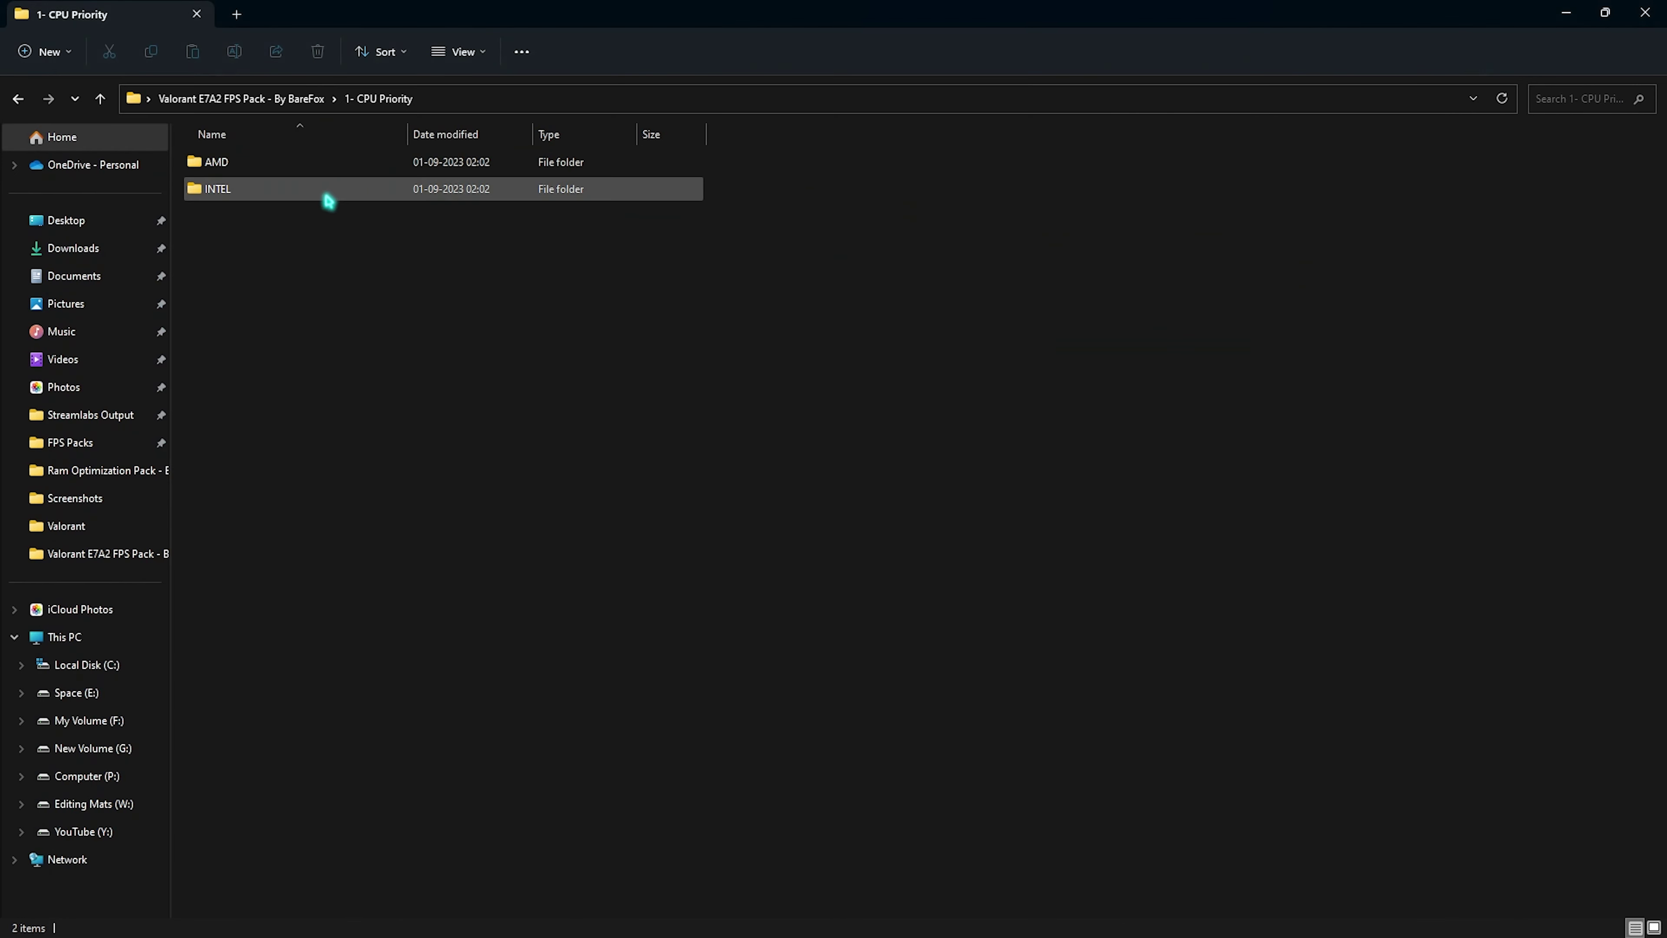
Step: View the contents of the AMD folder and the 2 - Valorant Priority folder, ending in the pack's main folder
{"action": "double_click", "coordinate": [273, 160]}
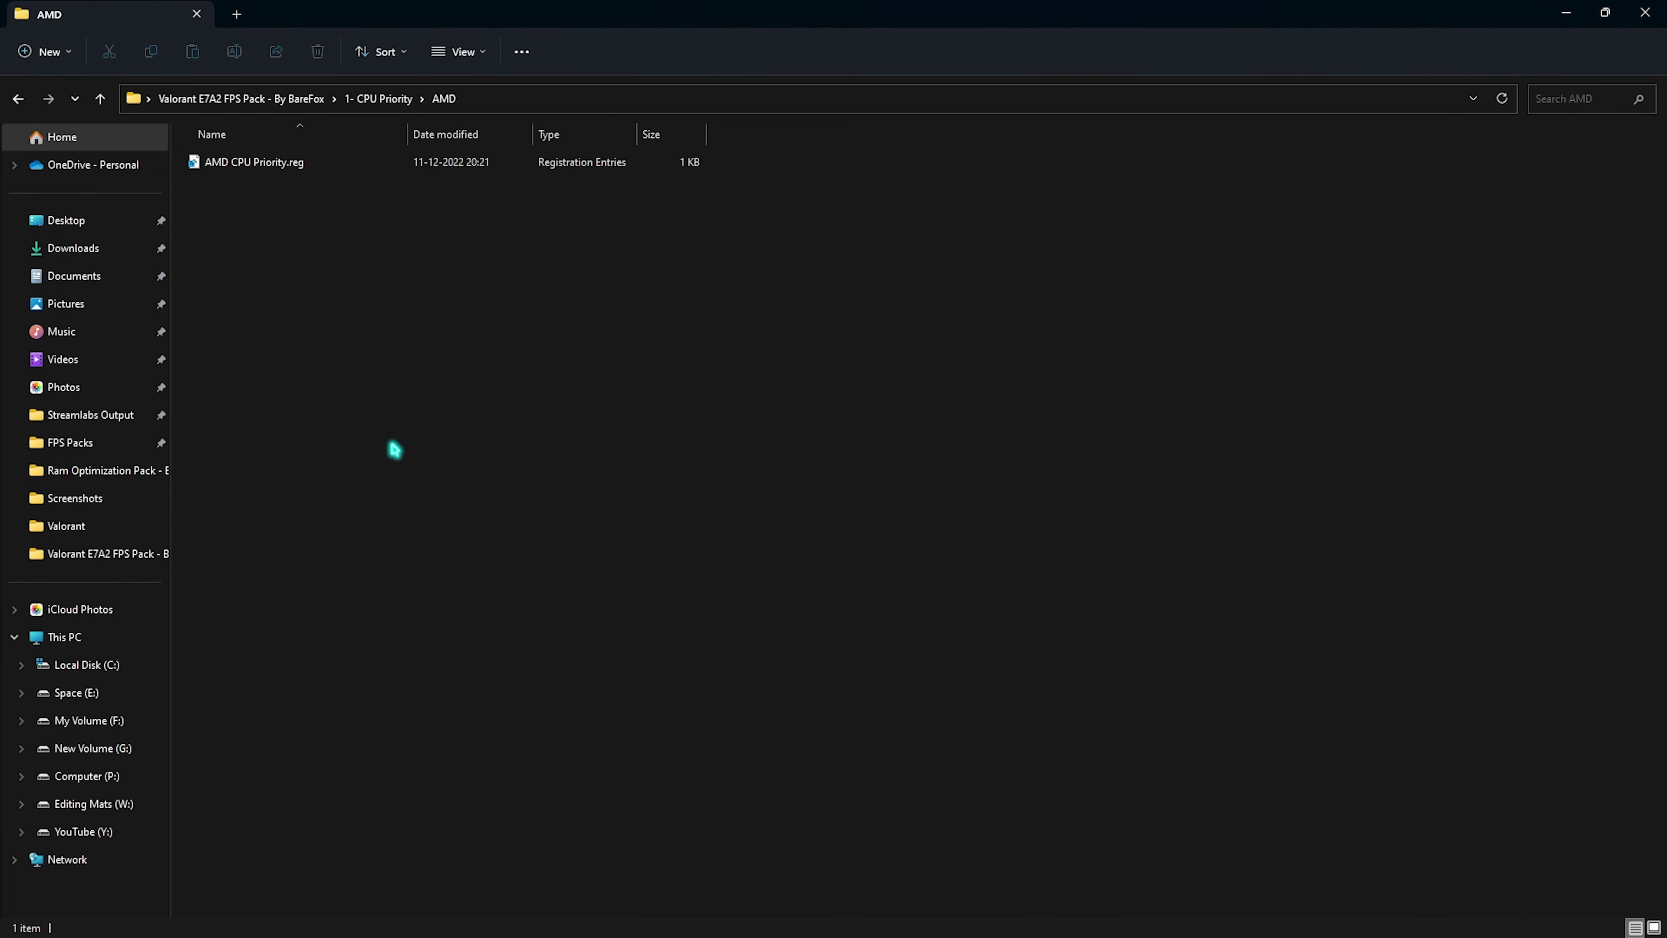
{"action": "left_click", "coordinate": [374, 99]}
{"action": "left_click", "coordinate": [308, 98]}
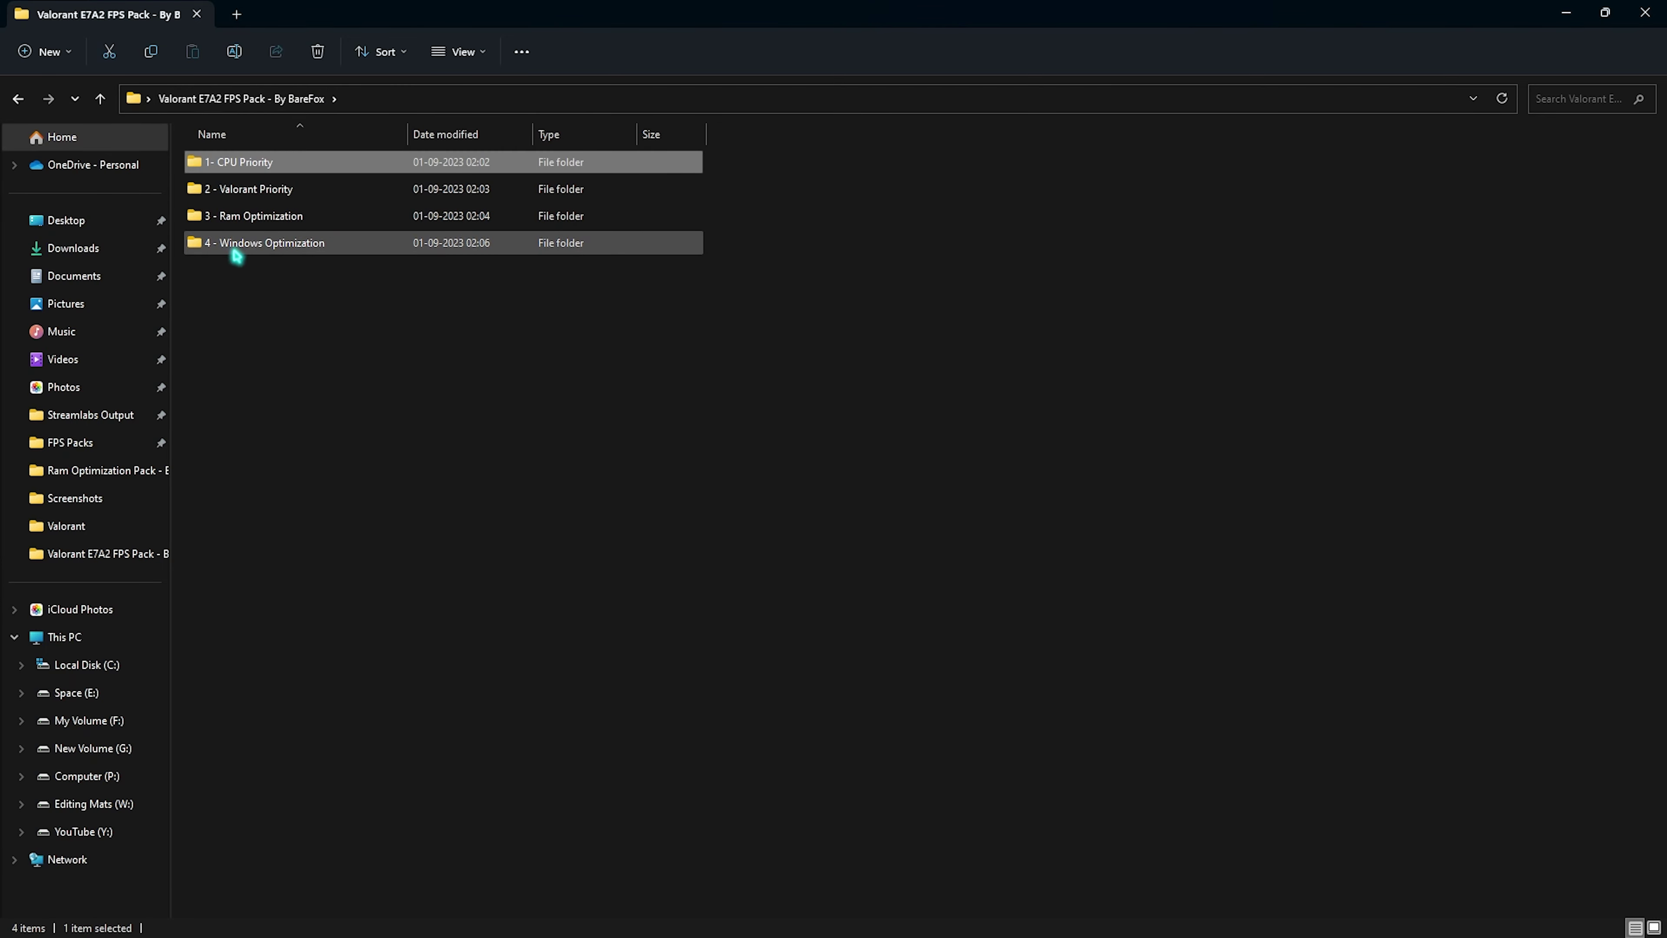
{"action": "double_click", "coordinate": [258, 189]}
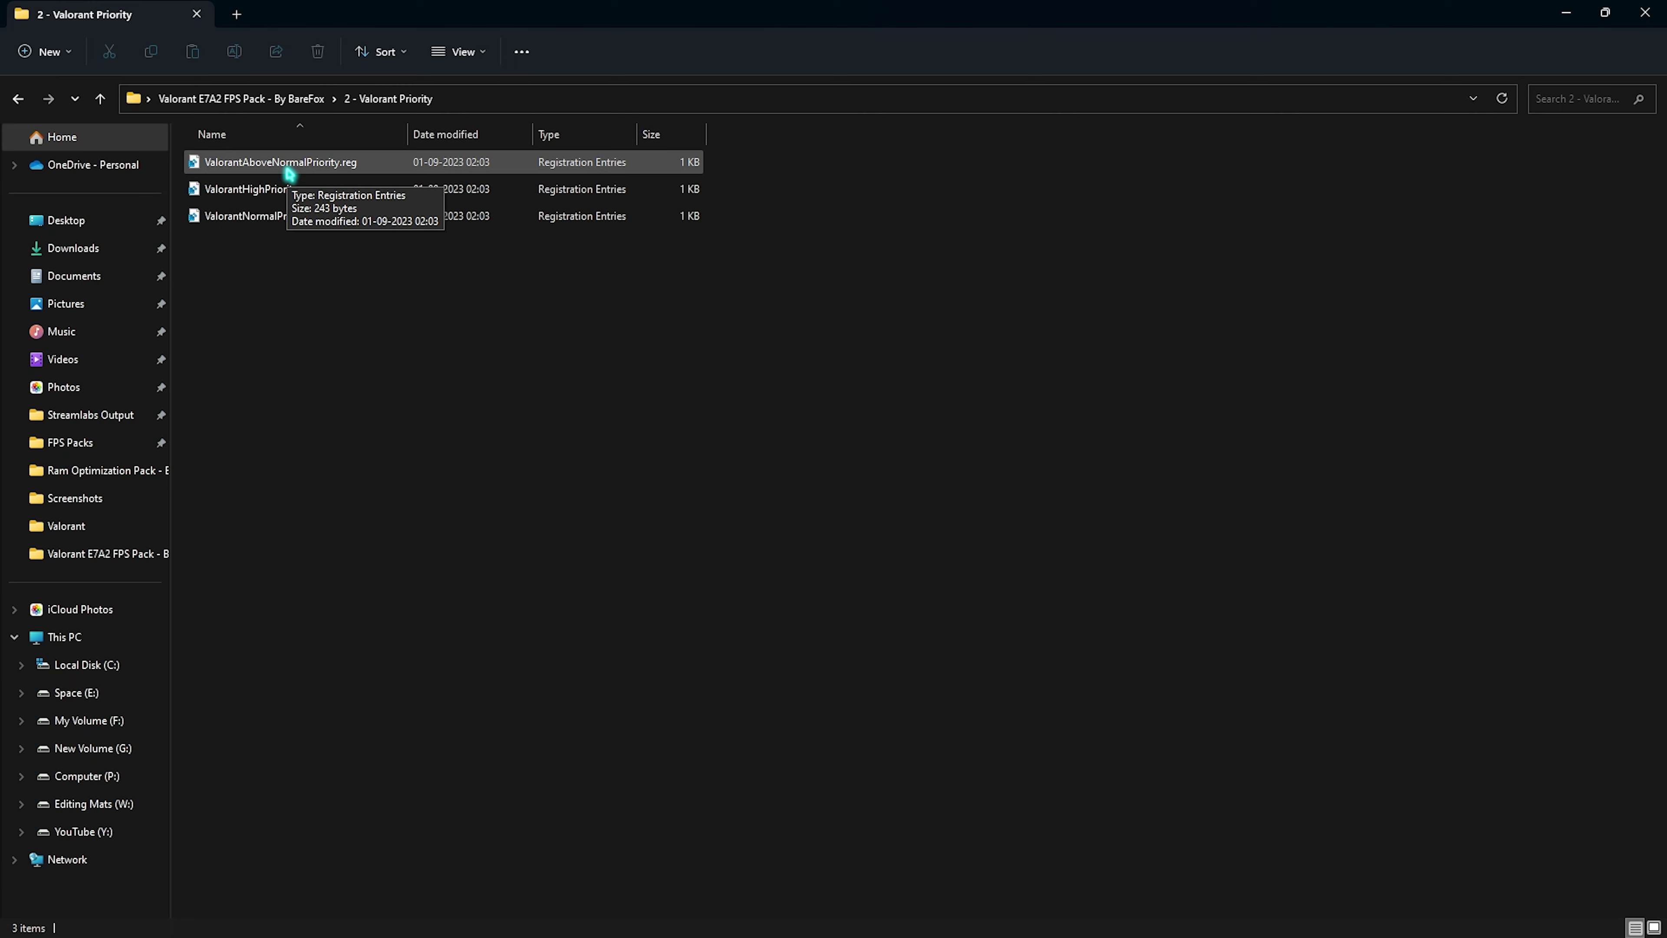
{"action": "key", "text": "alt+Left"}
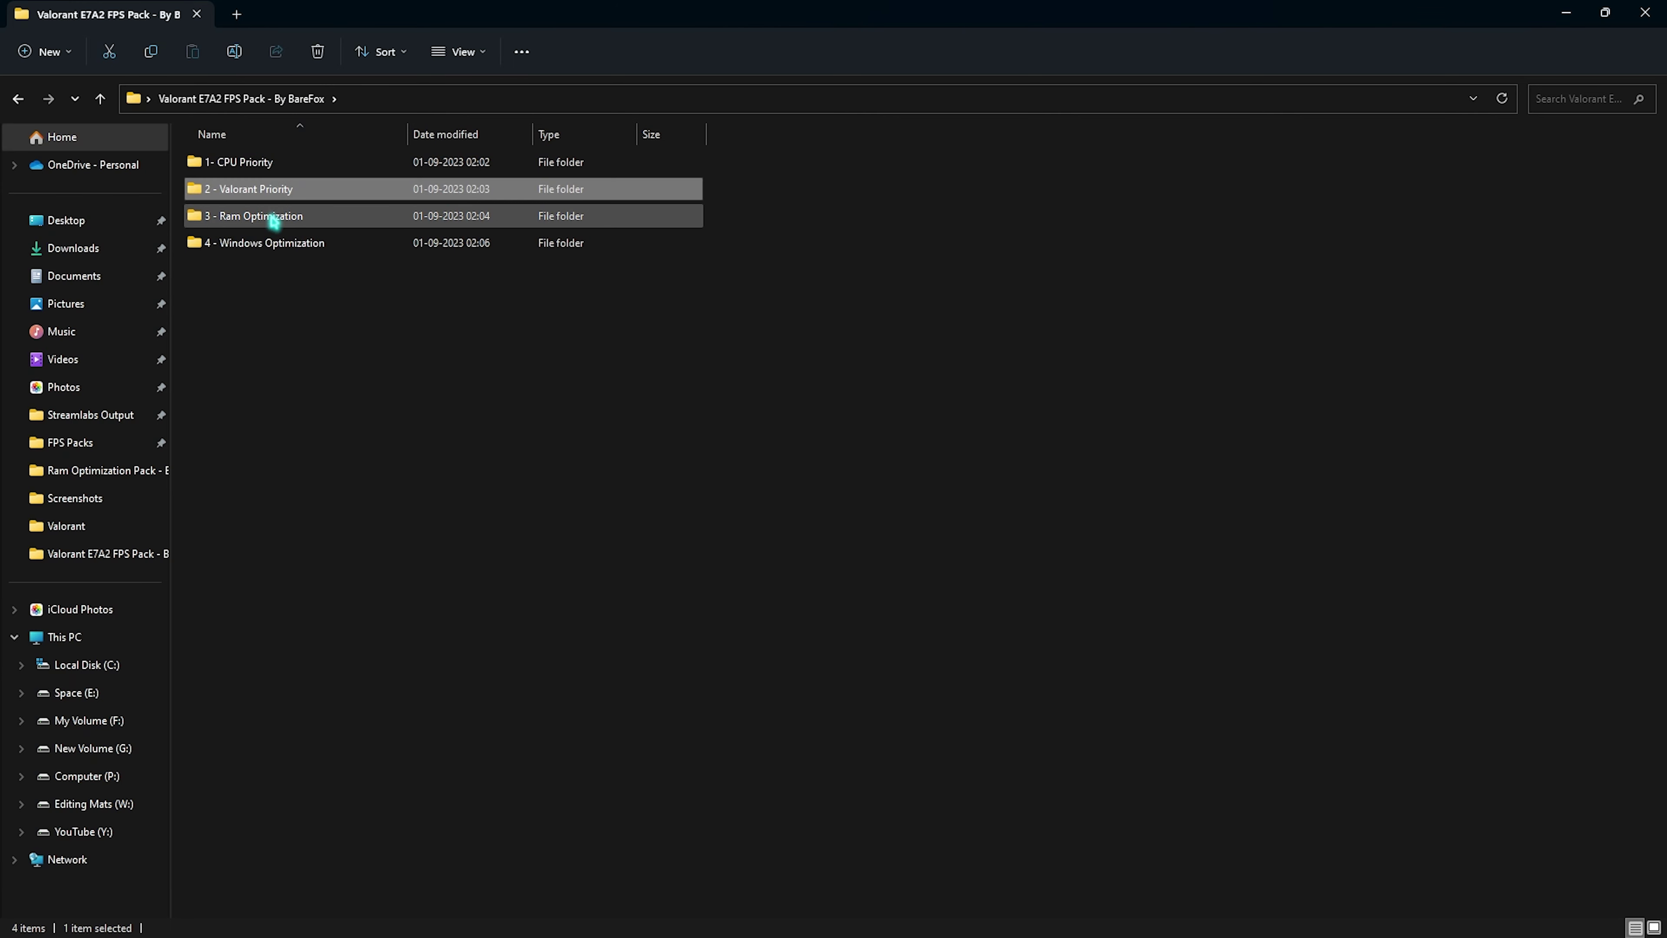
Step: Open the 3 - Ram Optimization folder and check Installed Physical Memory (RAM) in System Information, closing that window when done
{"action": "double_click", "coordinate": [272, 217]}
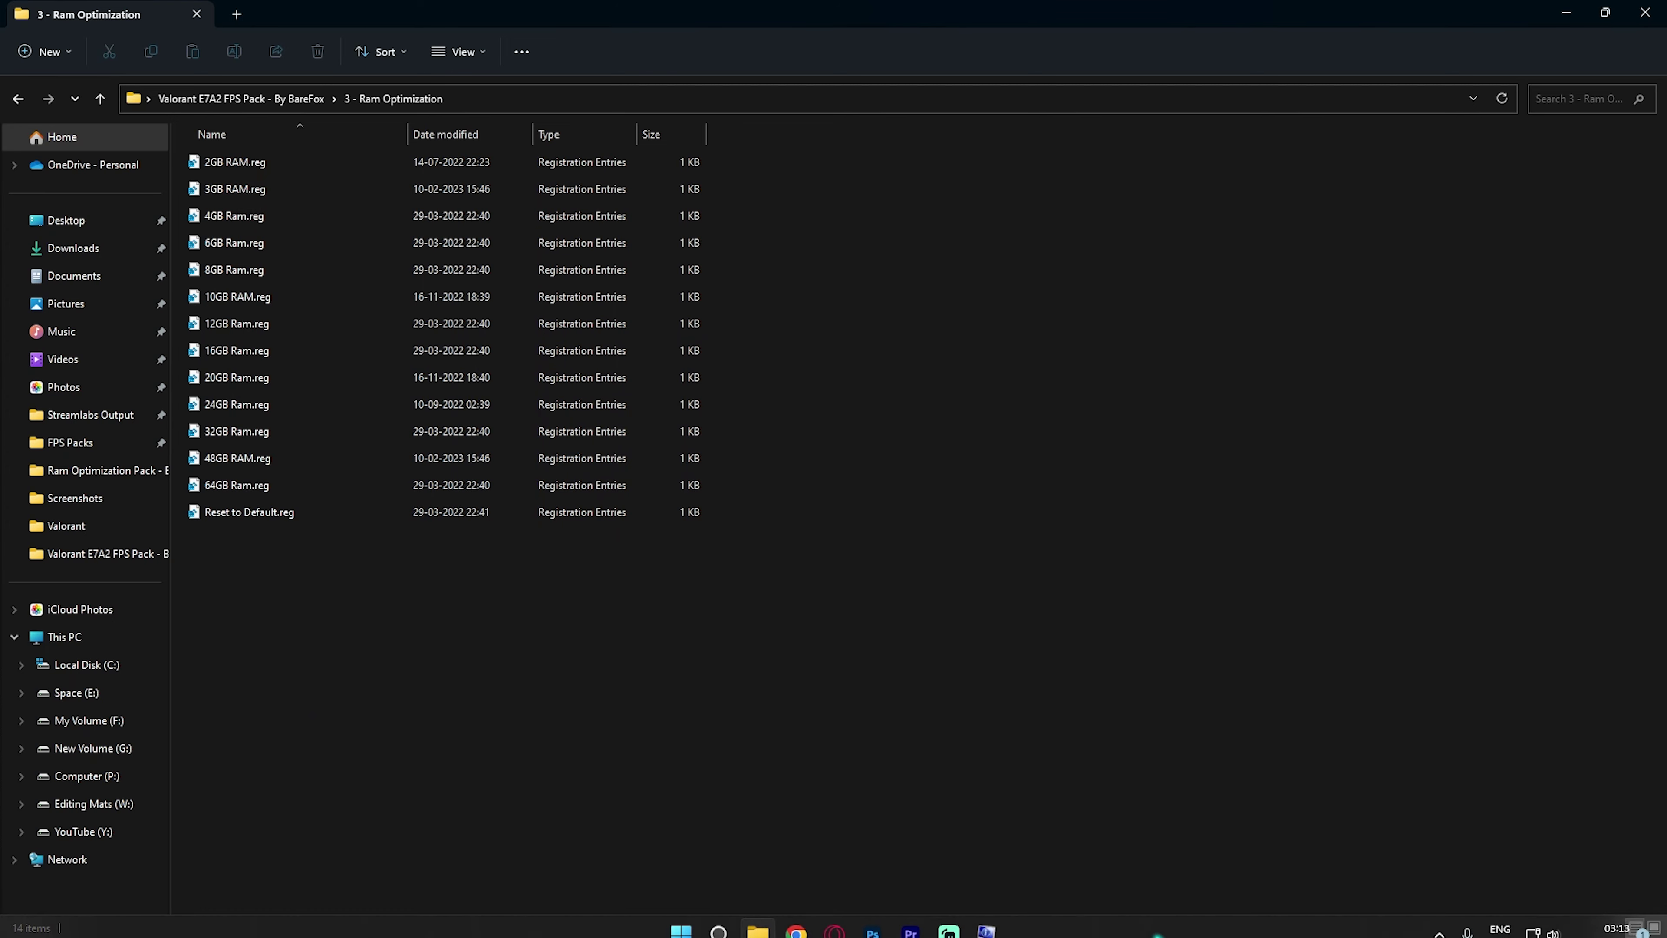
{"action": "left_click", "coordinate": [986, 916]}
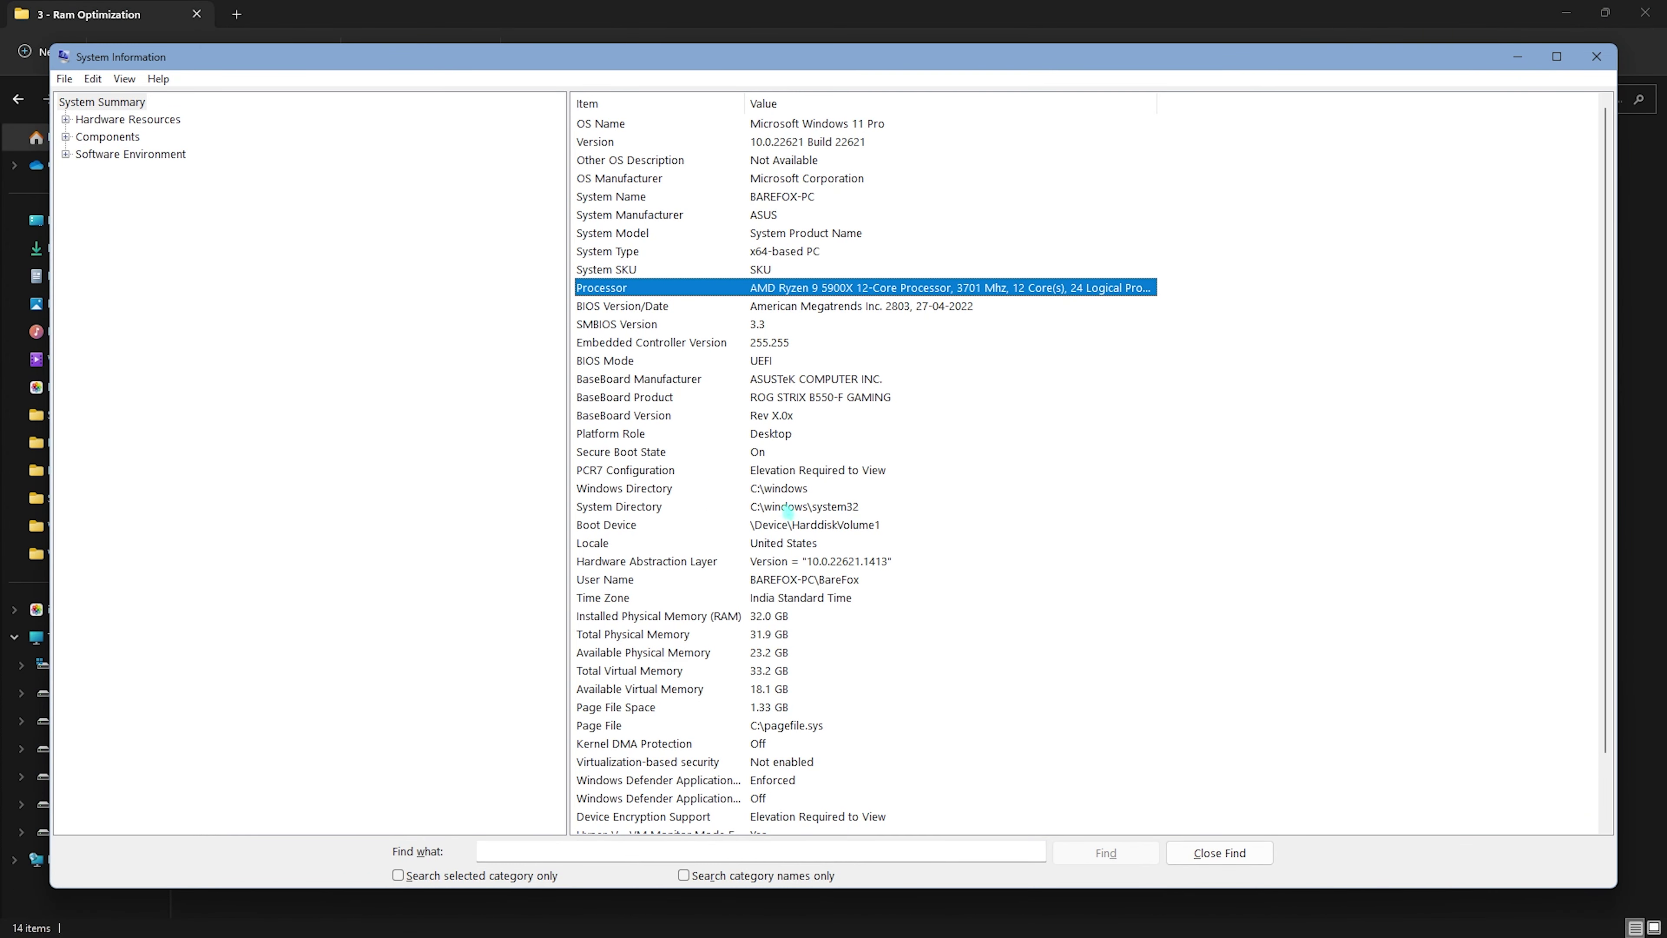
{"action": "scroll", "coordinate": [755, 499], "scroll_direction": "down", "scroll_amount": 2}
{"action": "left_click", "coordinate": [606, 562]}
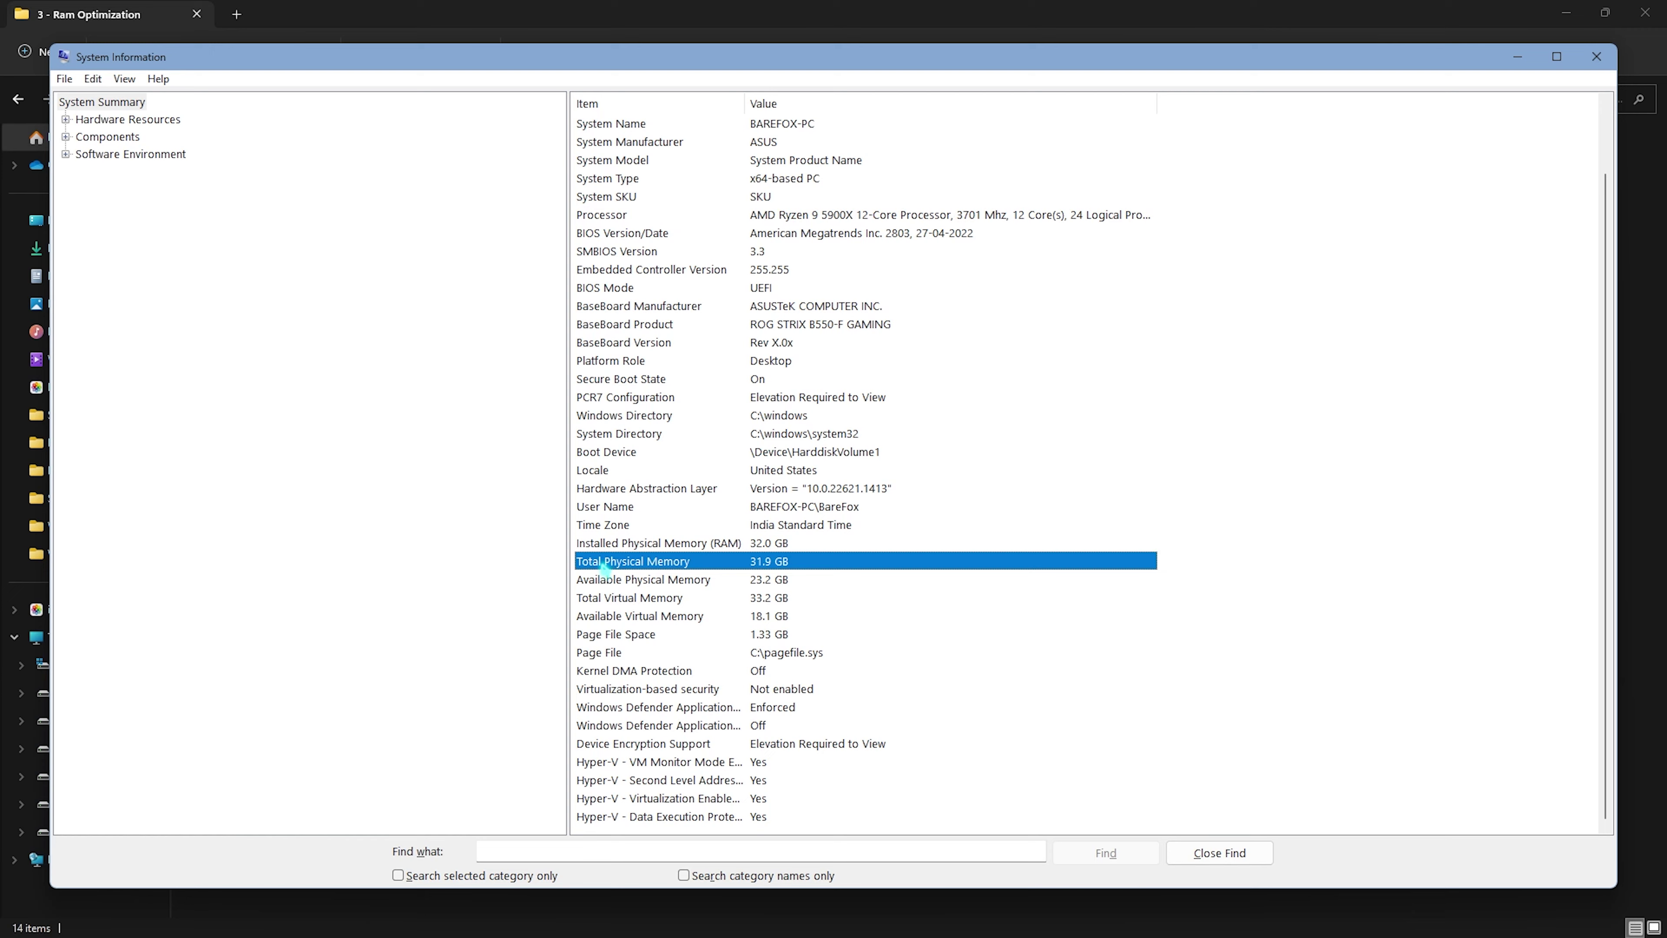
{"action": "left_click", "coordinate": [619, 545]}
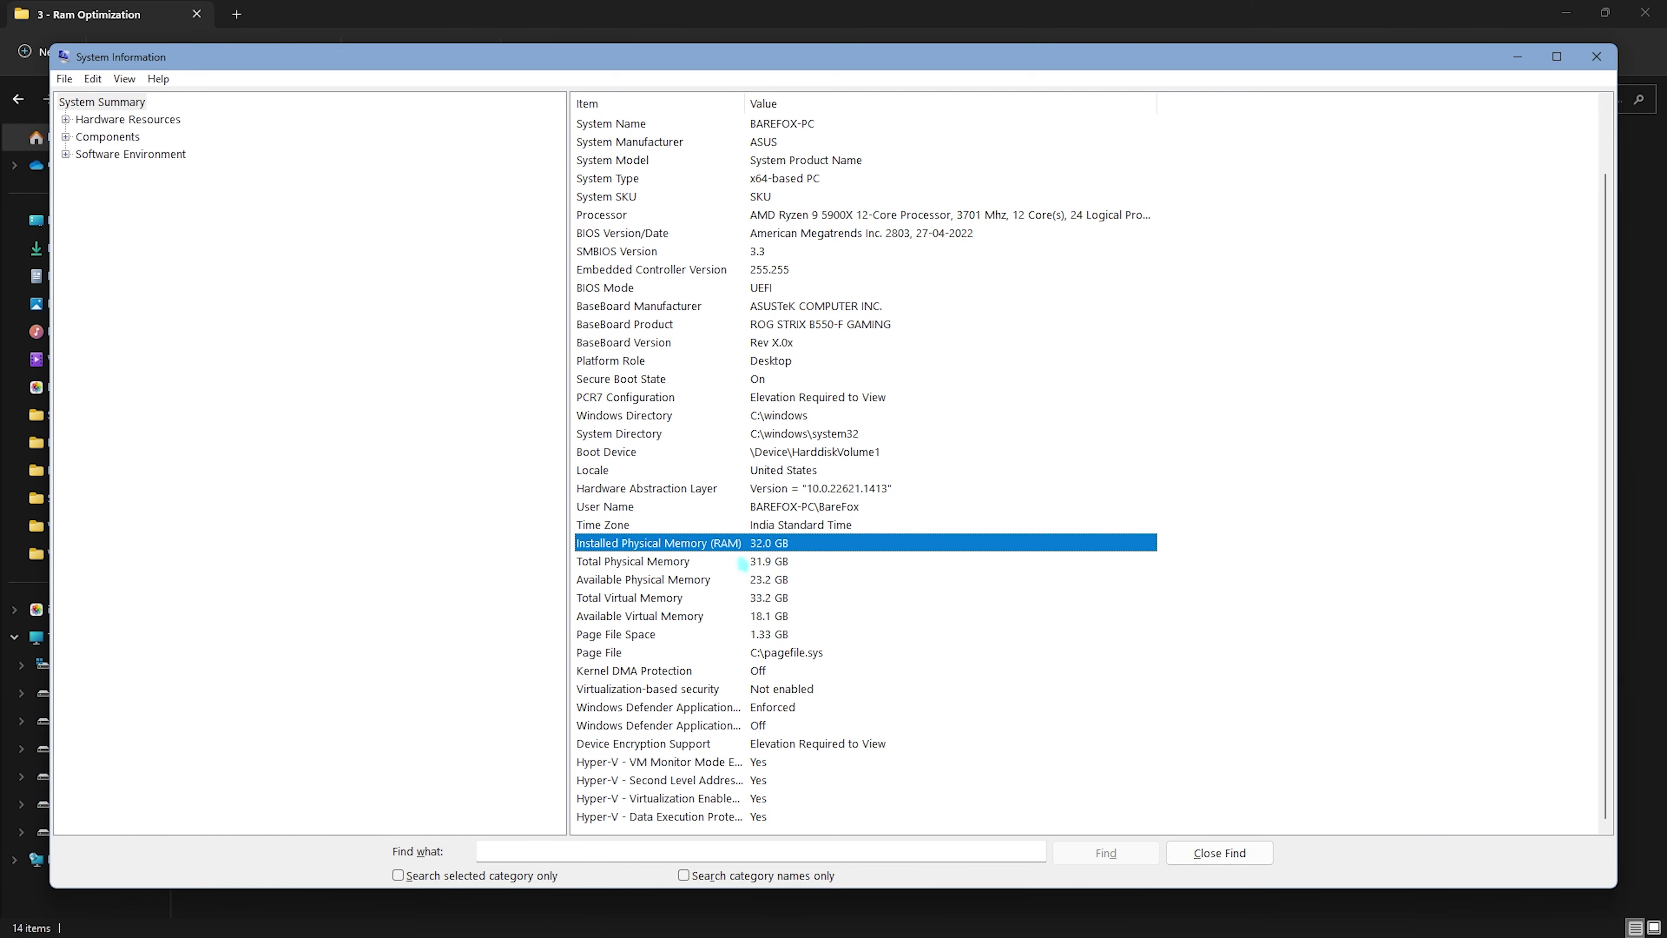
{"action": "left_click", "coordinate": [1597, 56]}
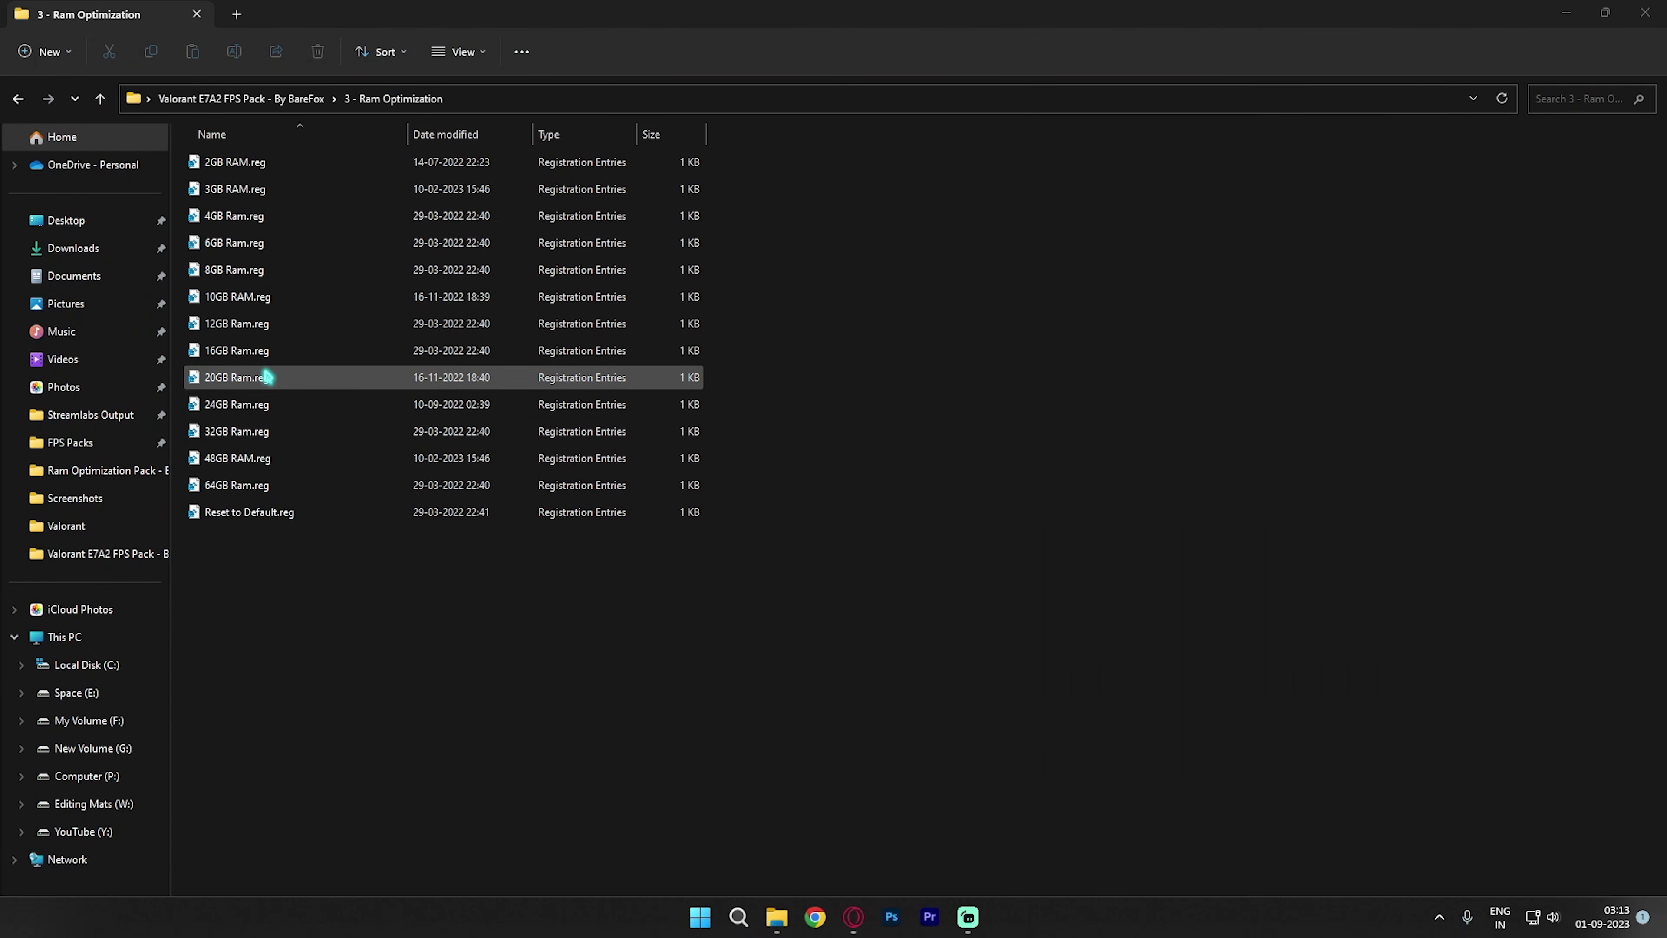
Step: Locate 32GB Ram.reg among the registry files in the 3 - Ram Optimization folder
{"action": "left_click", "coordinate": [272, 438]}
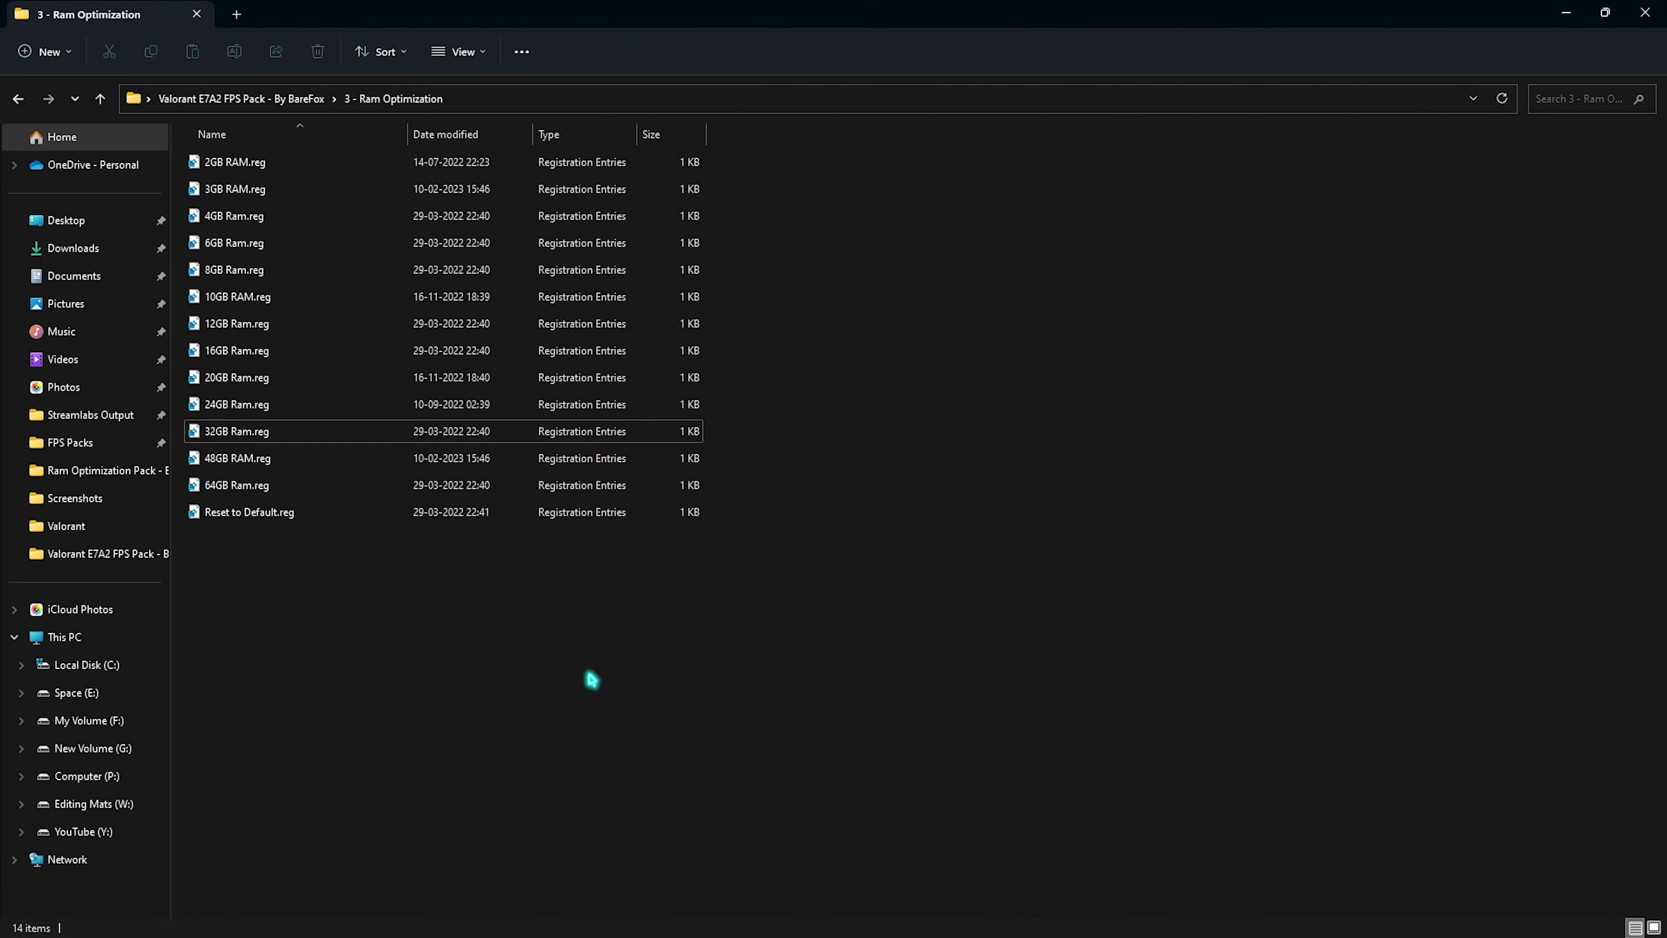
{"action": "left_click_drag", "start_coordinate": [684, 722], "coordinate": [901, 629]}
{"action": "left_click_drag", "start_coordinate": [945, 805], "coordinate": [377, 158]}
{"action": "left_click", "coordinate": [889, 566]}
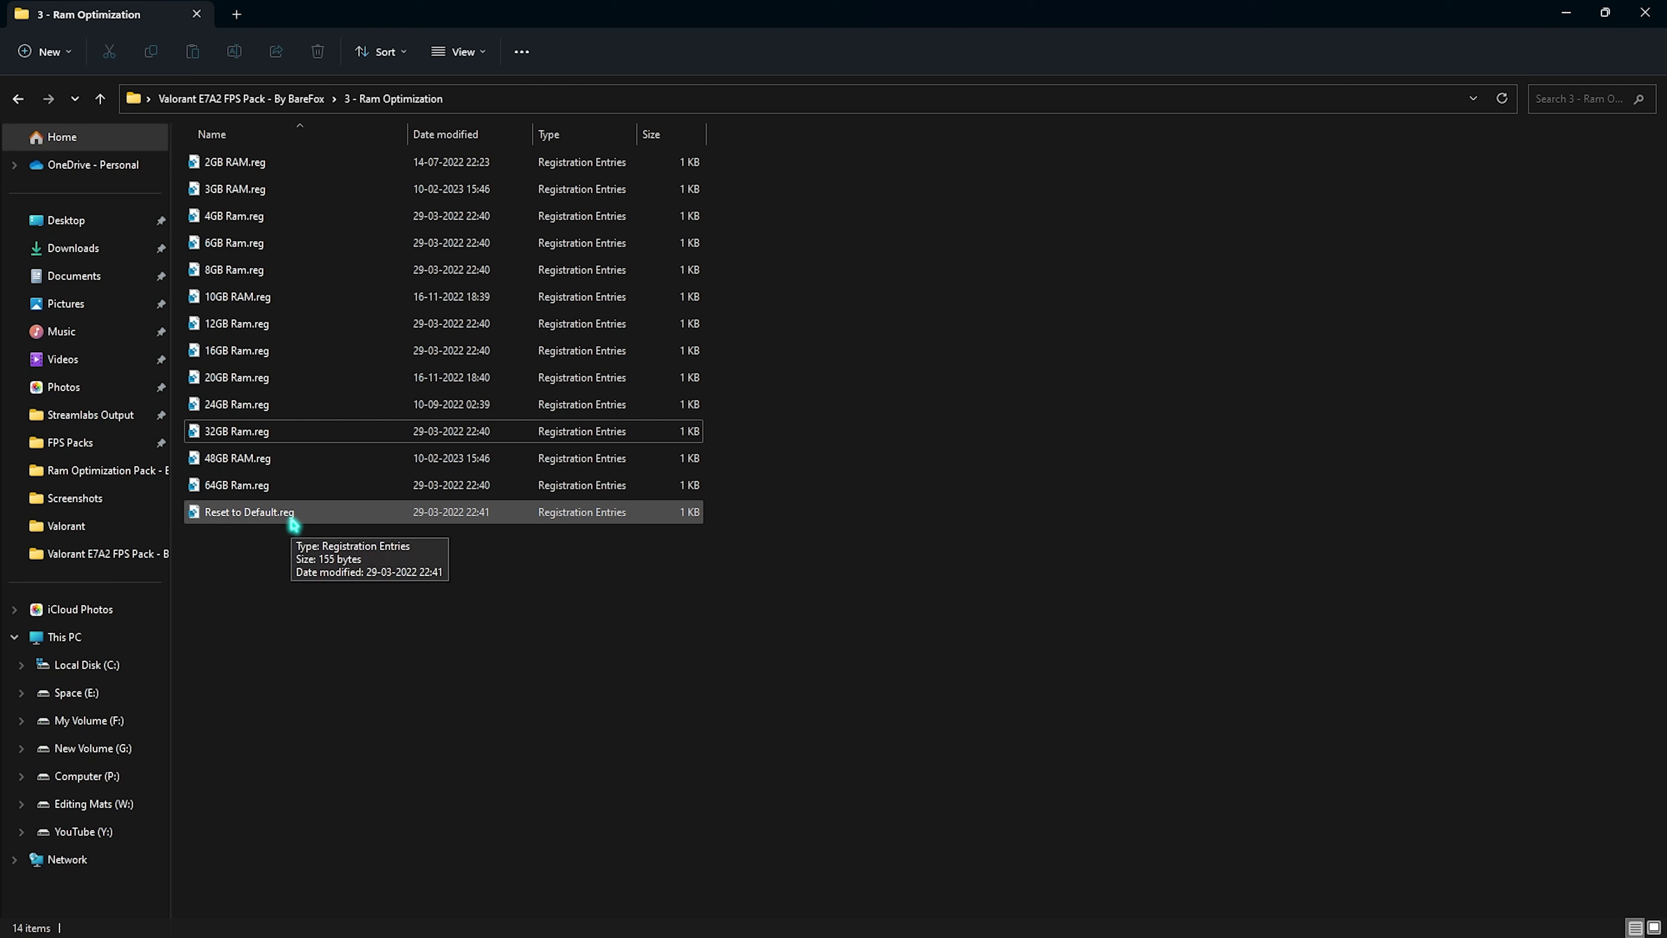
Step: Open the Registries folder within 4 - Windows Optimization and examine its registry files
{"action": "key", "text": "alt+Up"}
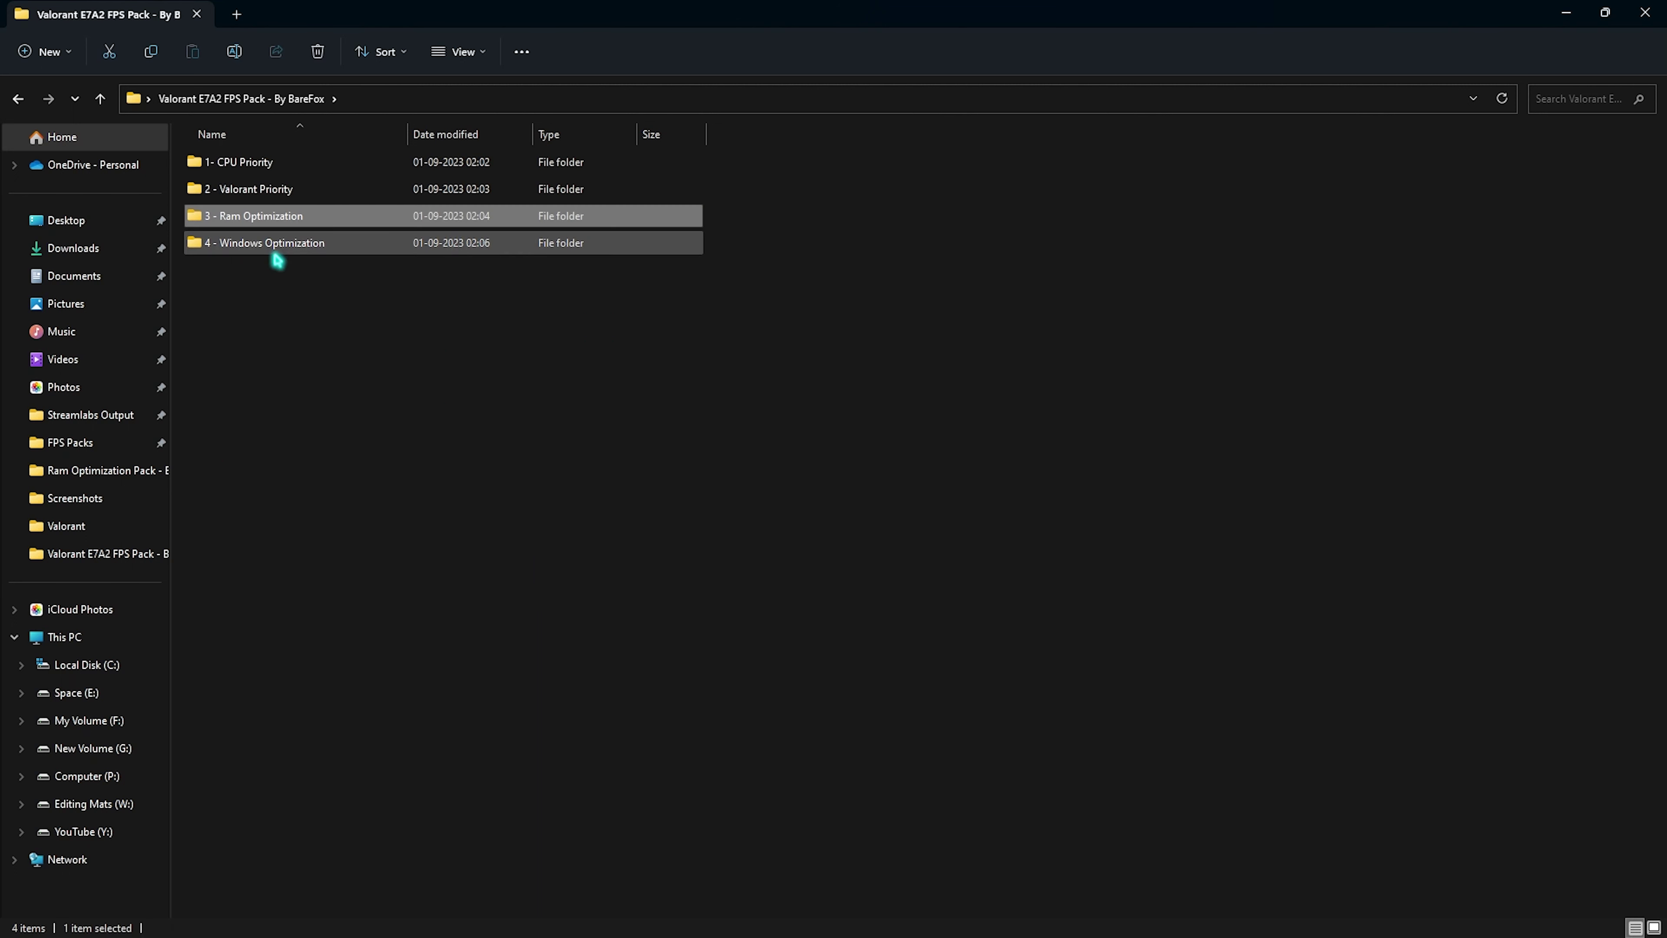
{"action": "double_click", "coordinate": [274, 253]}
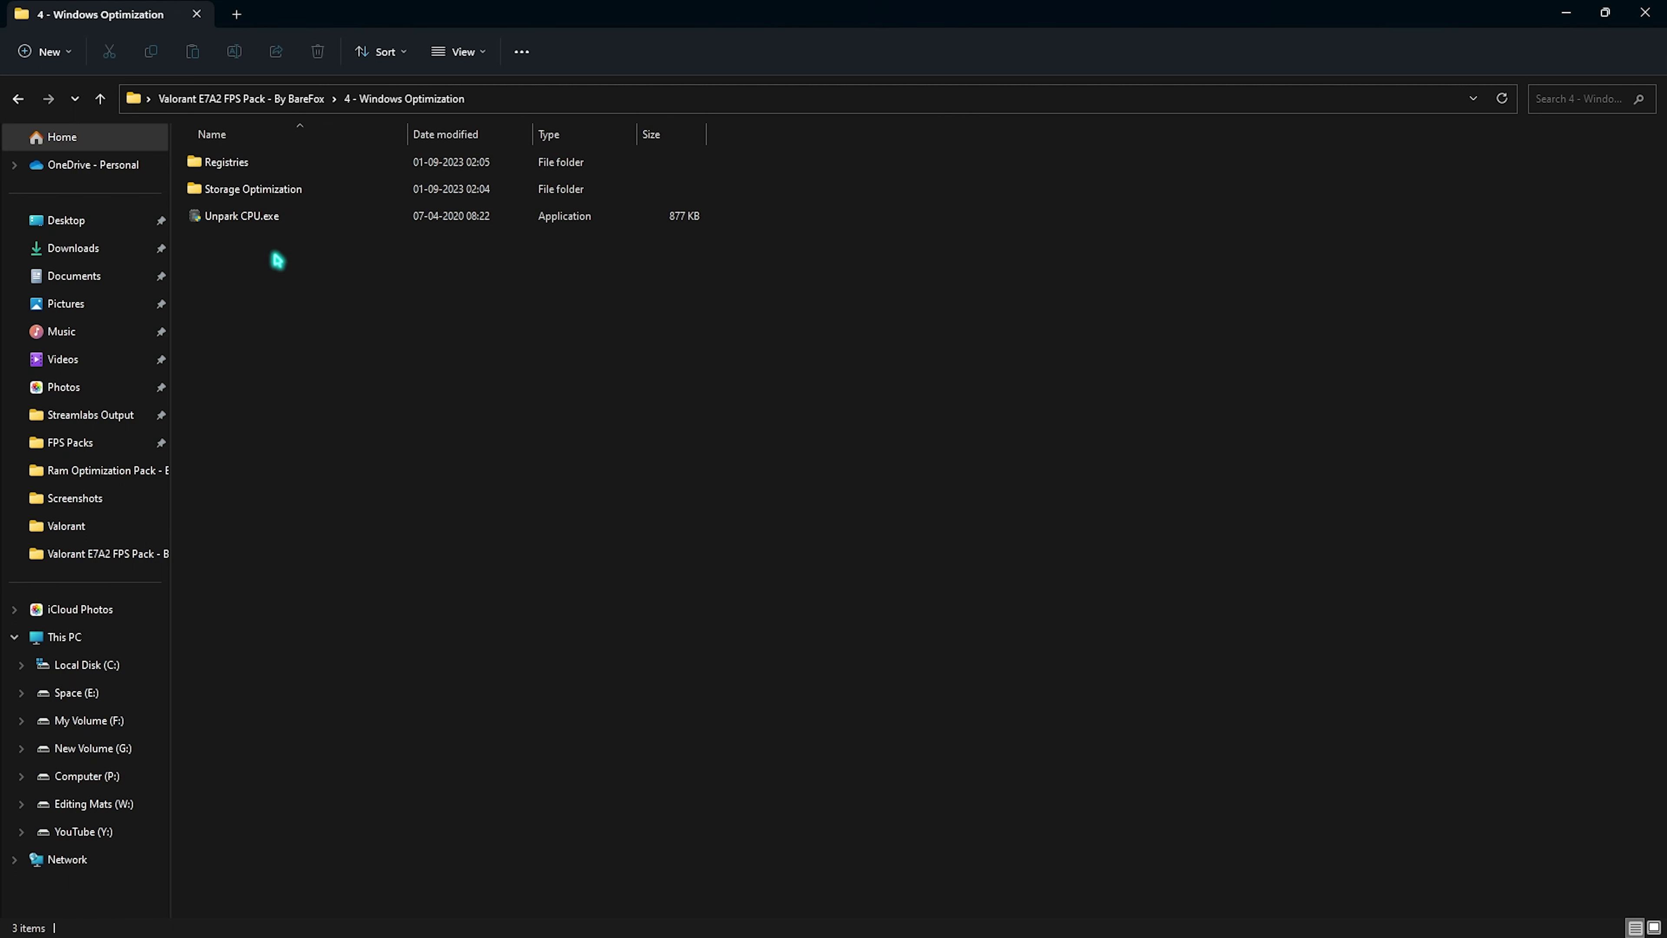
{"action": "double_click", "coordinate": [269, 170]}
{"action": "left_click_drag", "start_coordinate": [402, 428], "coordinate": [256, 154]}
{"action": "left_click_drag", "start_coordinate": [372, 373], "coordinate": [216, 165]}
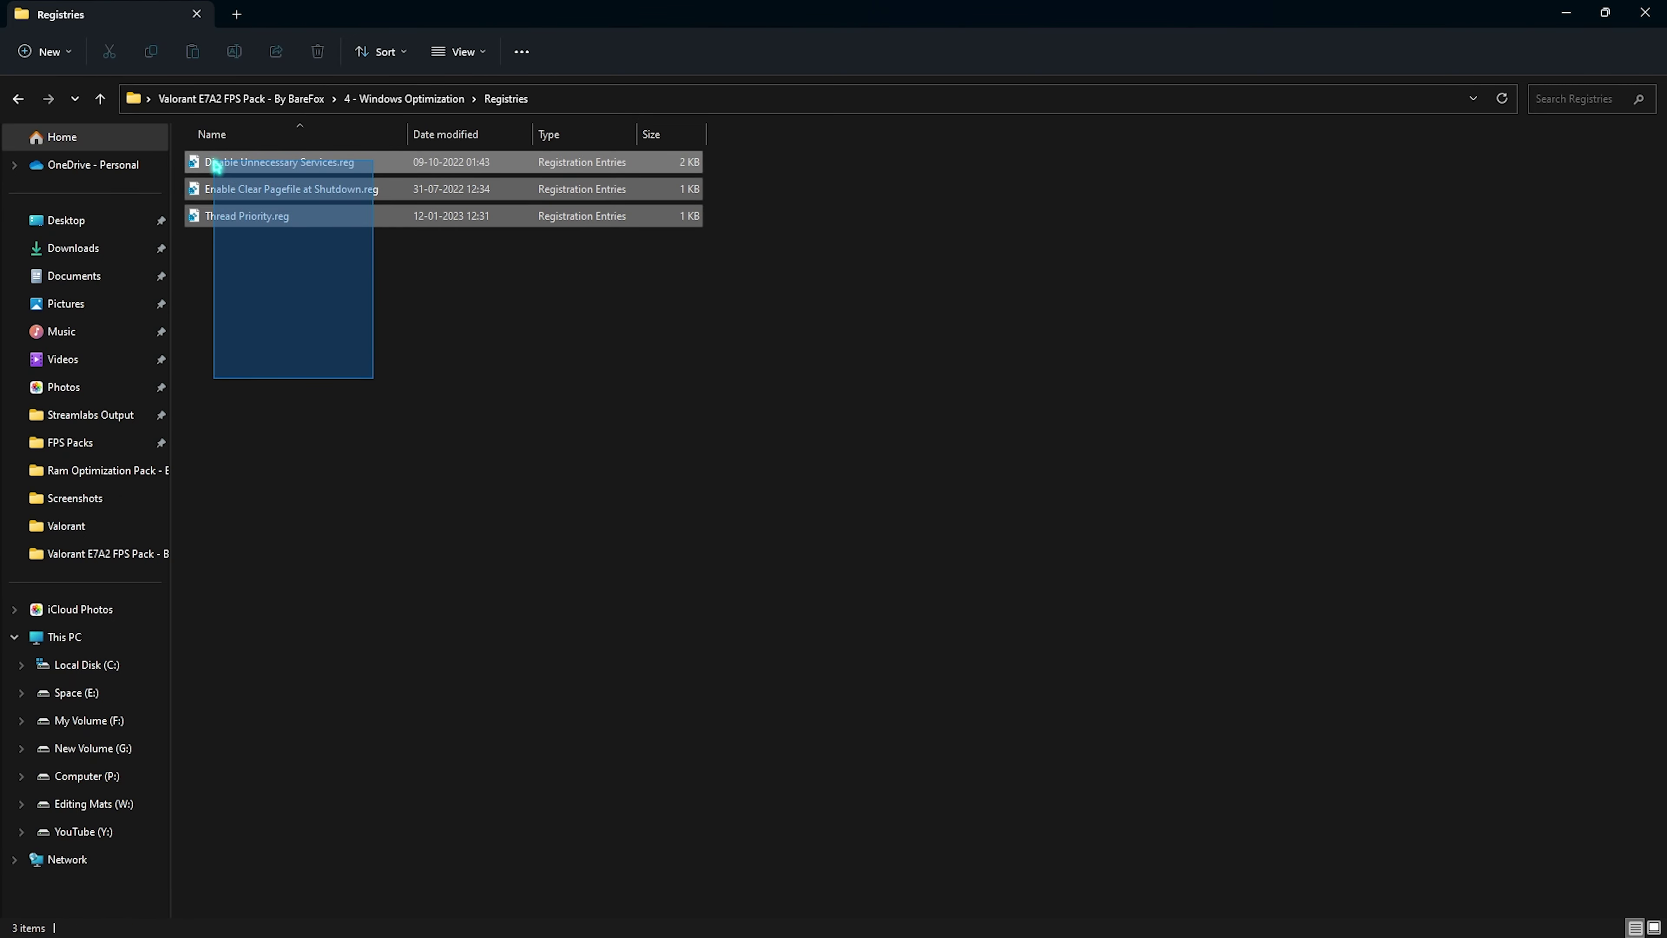
{"action": "left_click", "coordinate": [386, 374]}
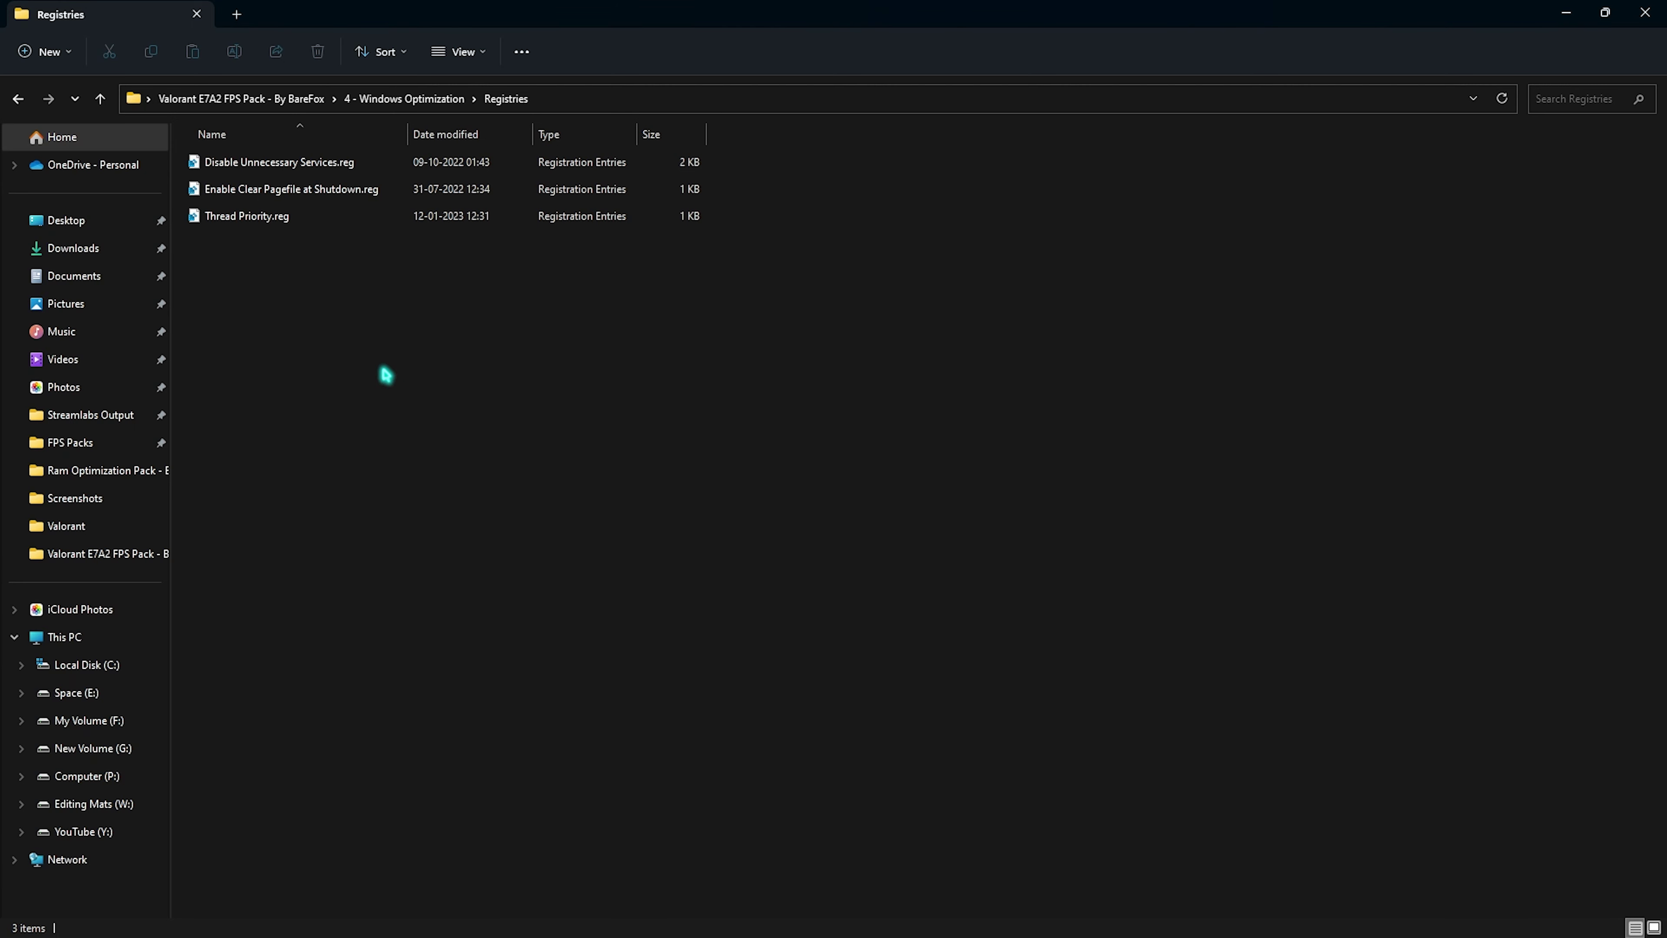
Step: Run Clean Temporary Files.bat from the Storage Optimization folder as administrator and confirm deleting all temporary files
{"action": "left_click", "coordinate": [387, 98]}
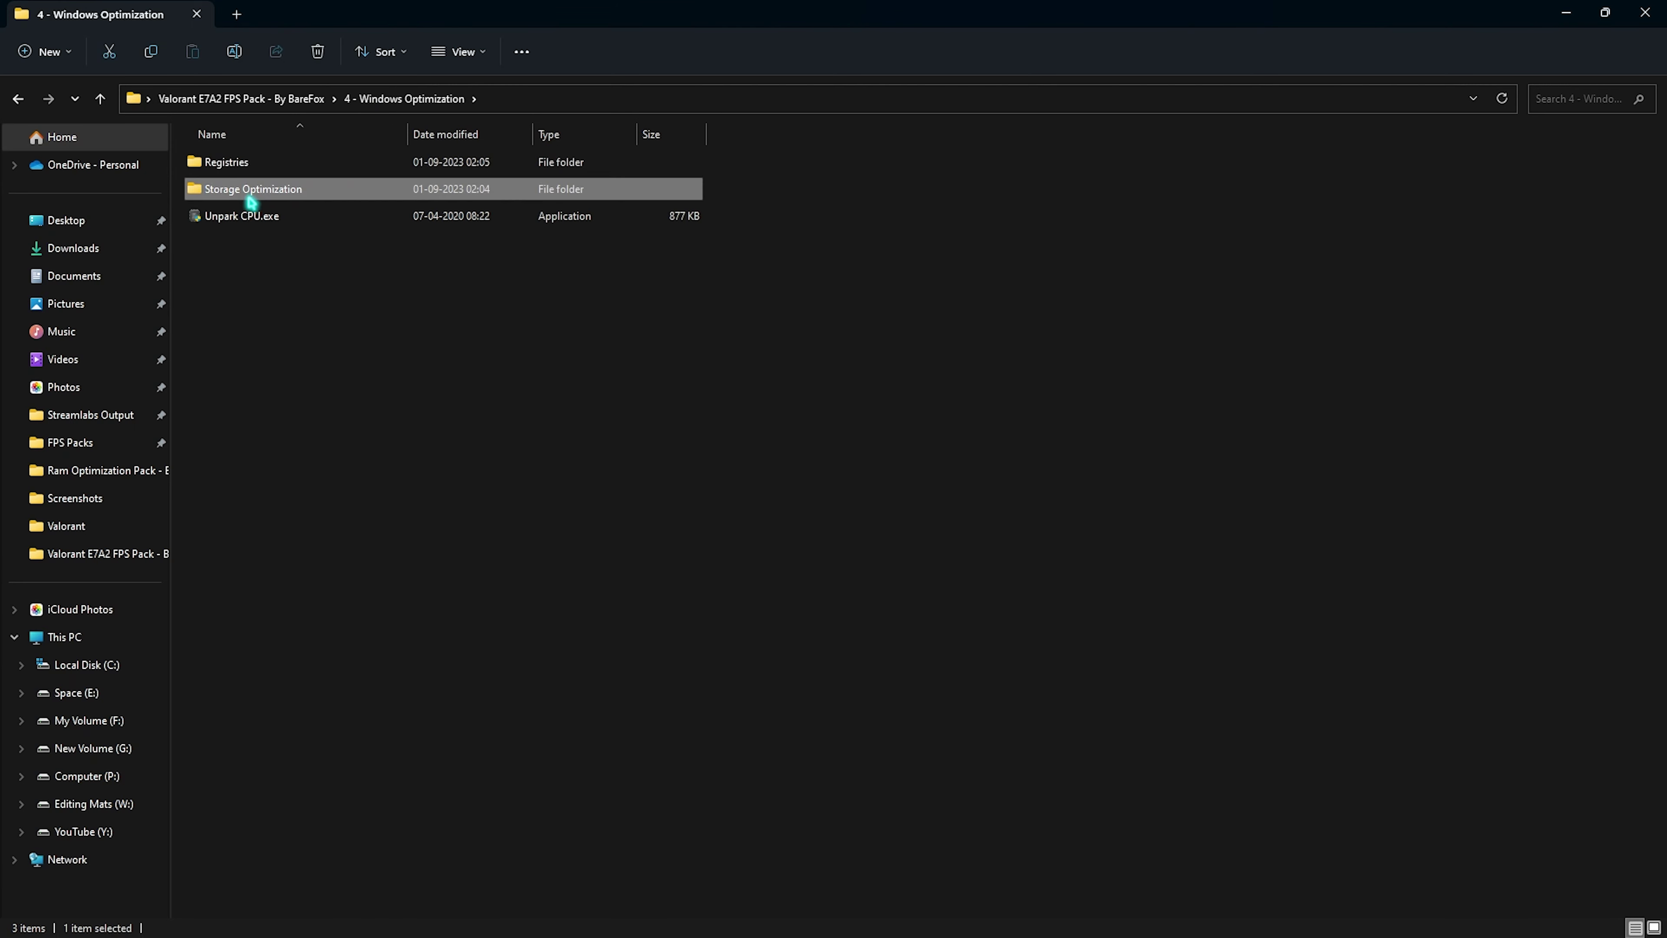
{"action": "double_click", "coordinate": [255, 190]}
{"action": "left_click", "coordinate": [260, 172]}
{"action": "right_click", "coordinate": [239, 168]}
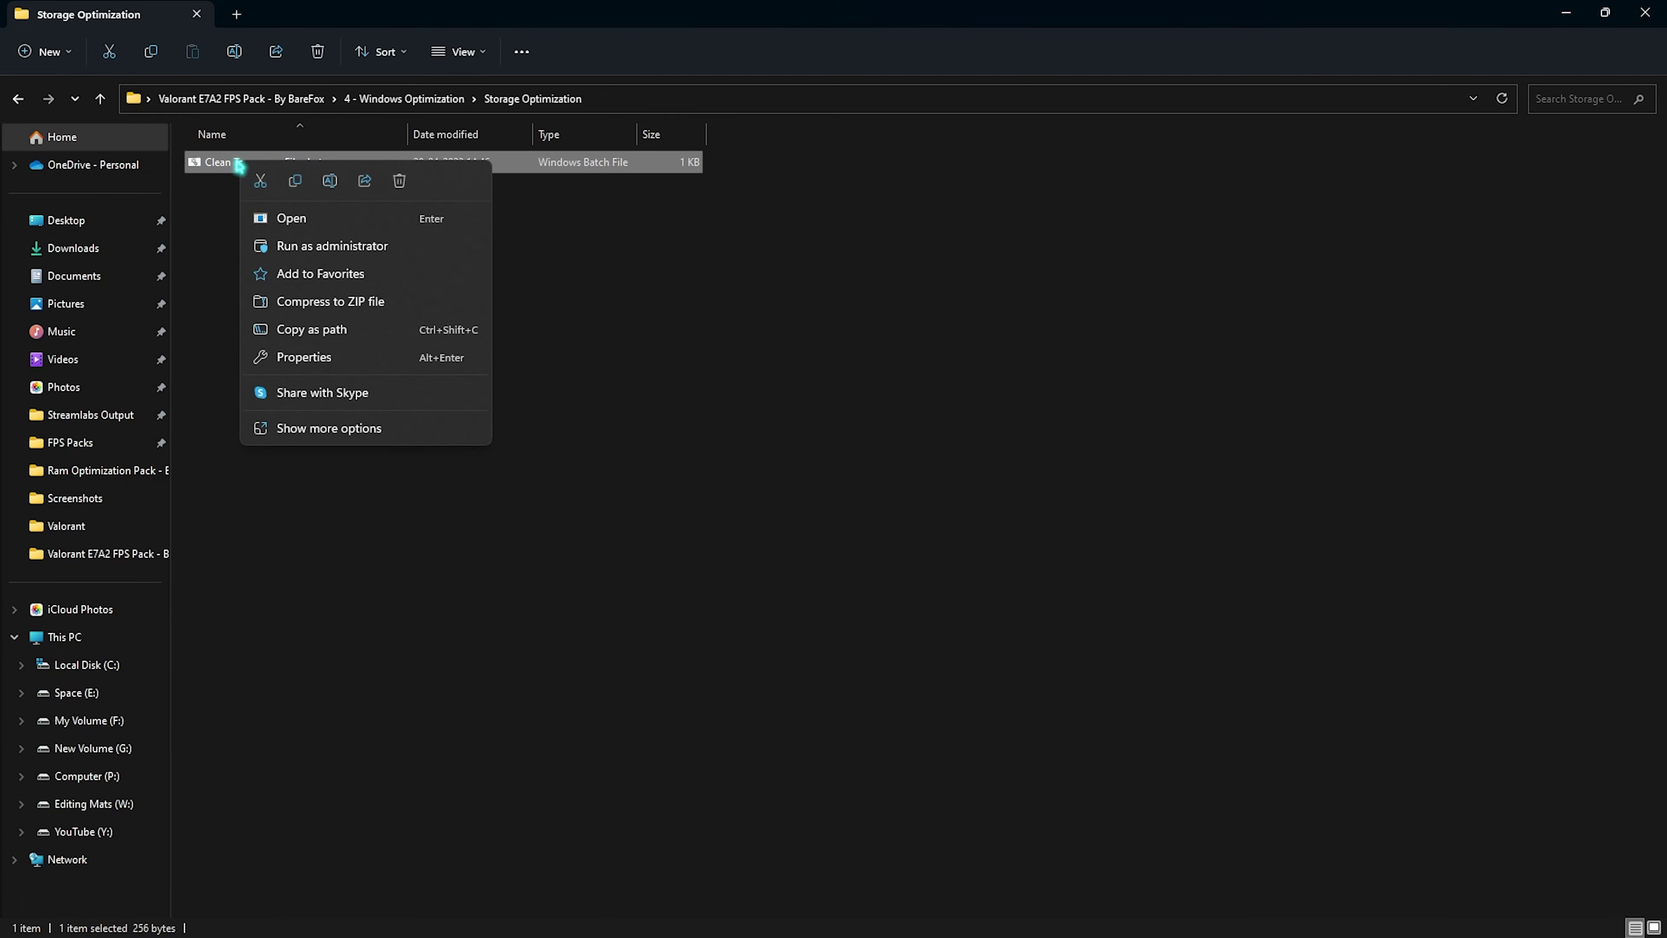
{"action": "left_click", "coordinate": [294, 245]}
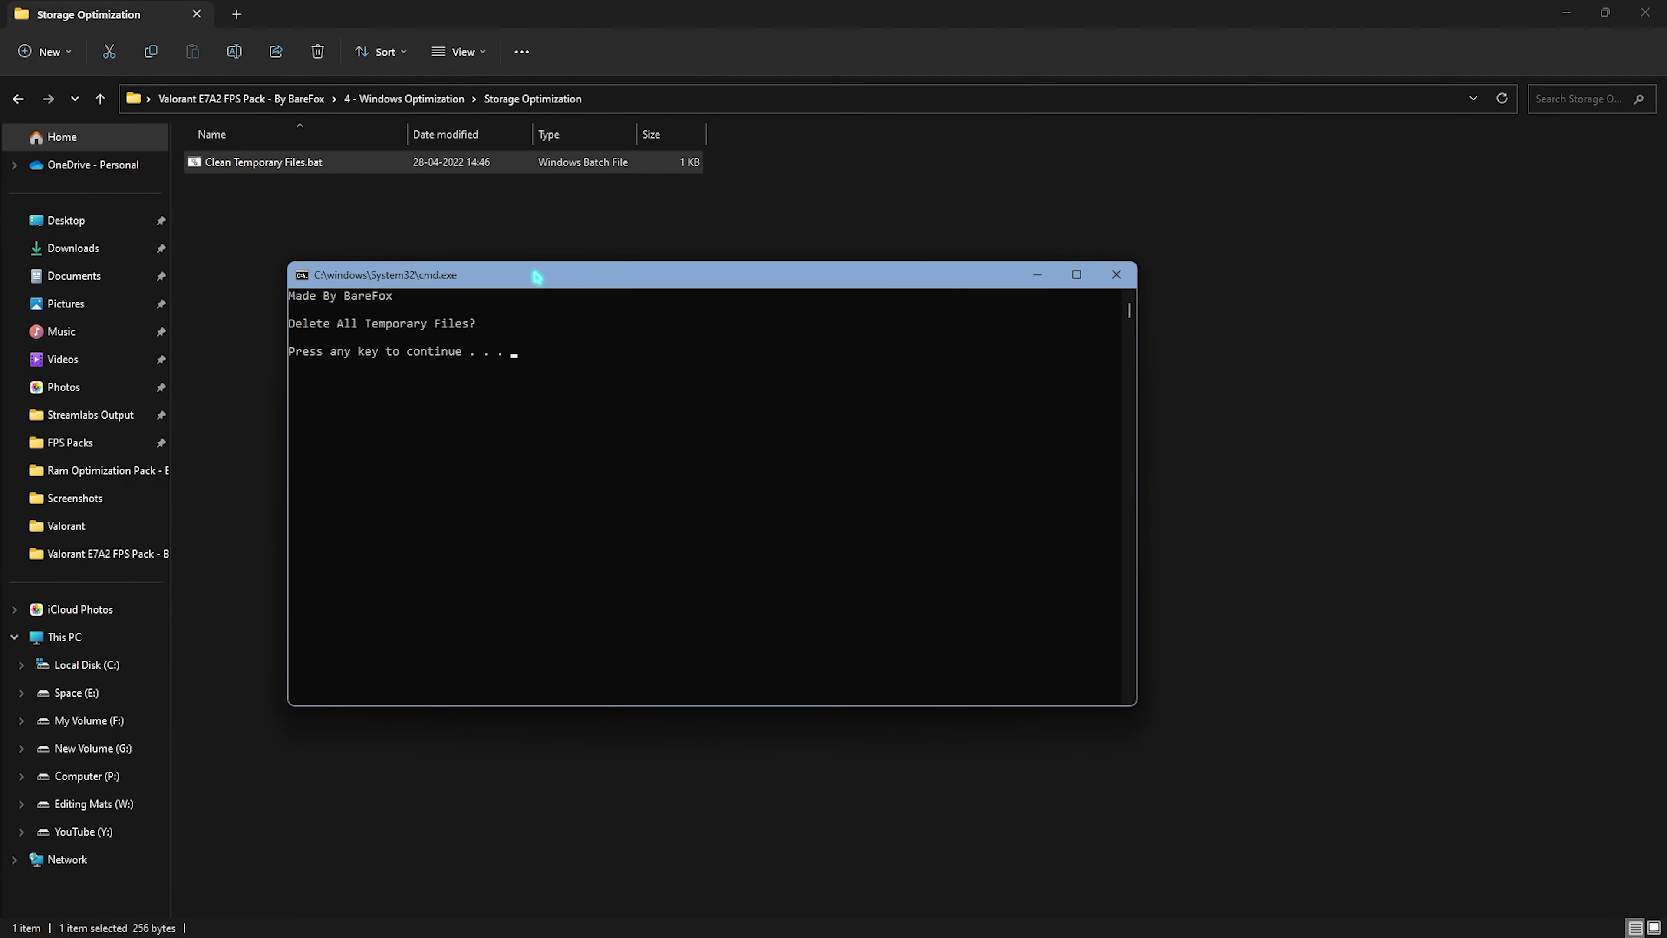
{"action": "key", "text": "Return"}
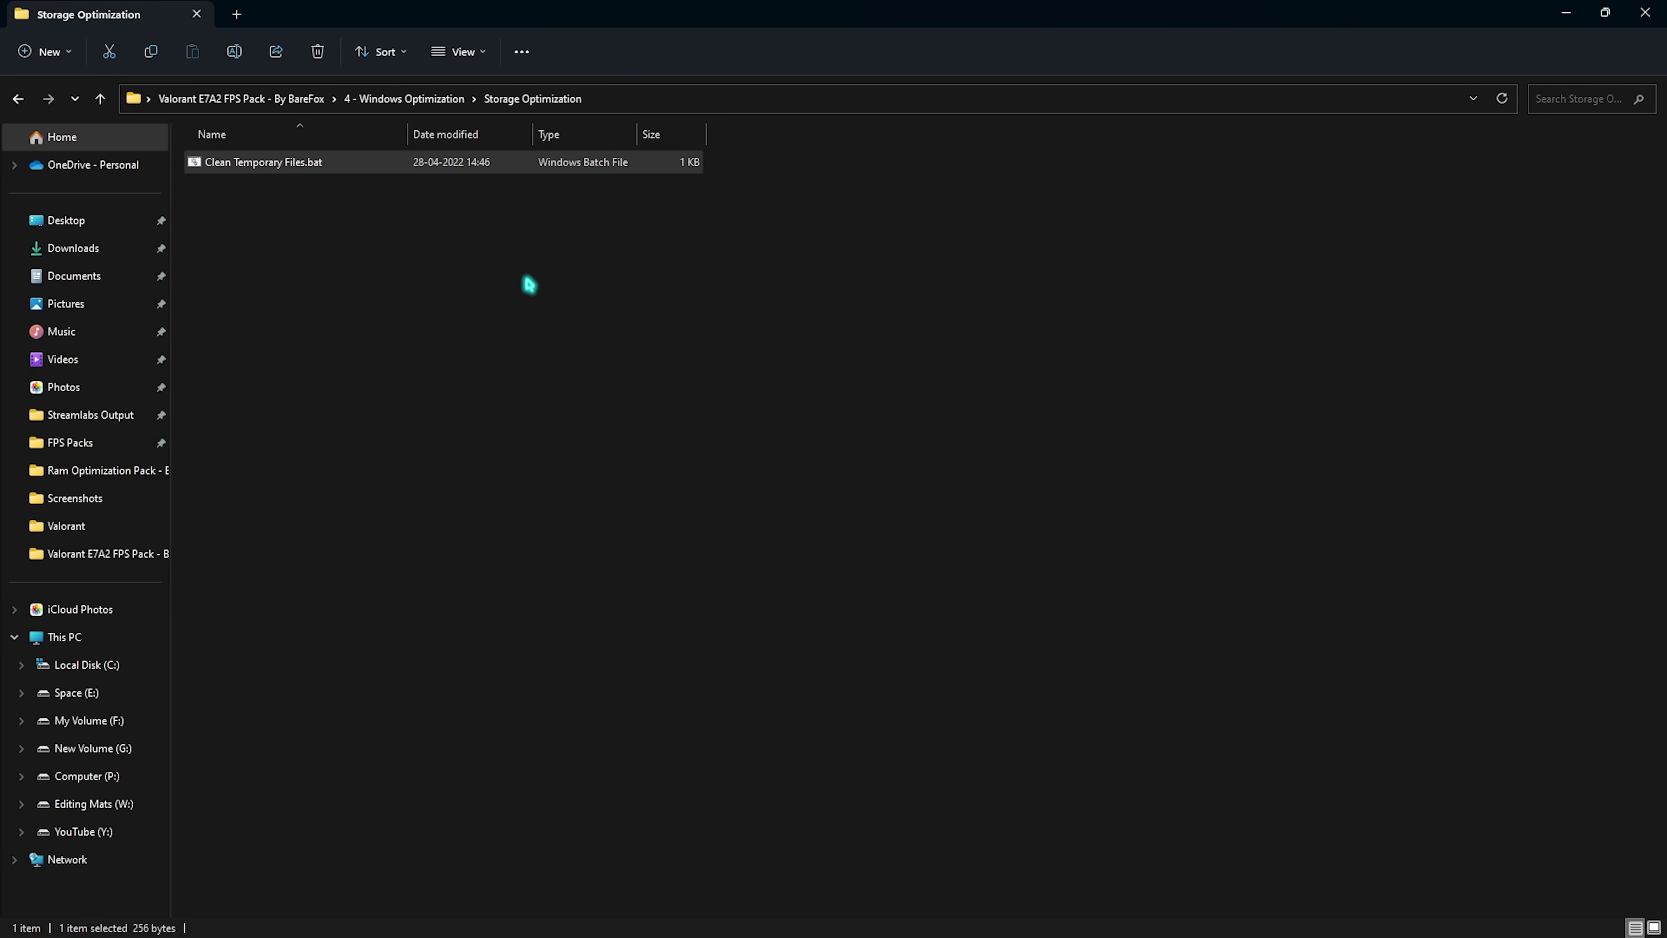
Step: Launch Unpark CPU.exe from the 4 - Windows Optimization folder and apply a core parking index of 100%
{"action": "key", "text": "BackSpace"}
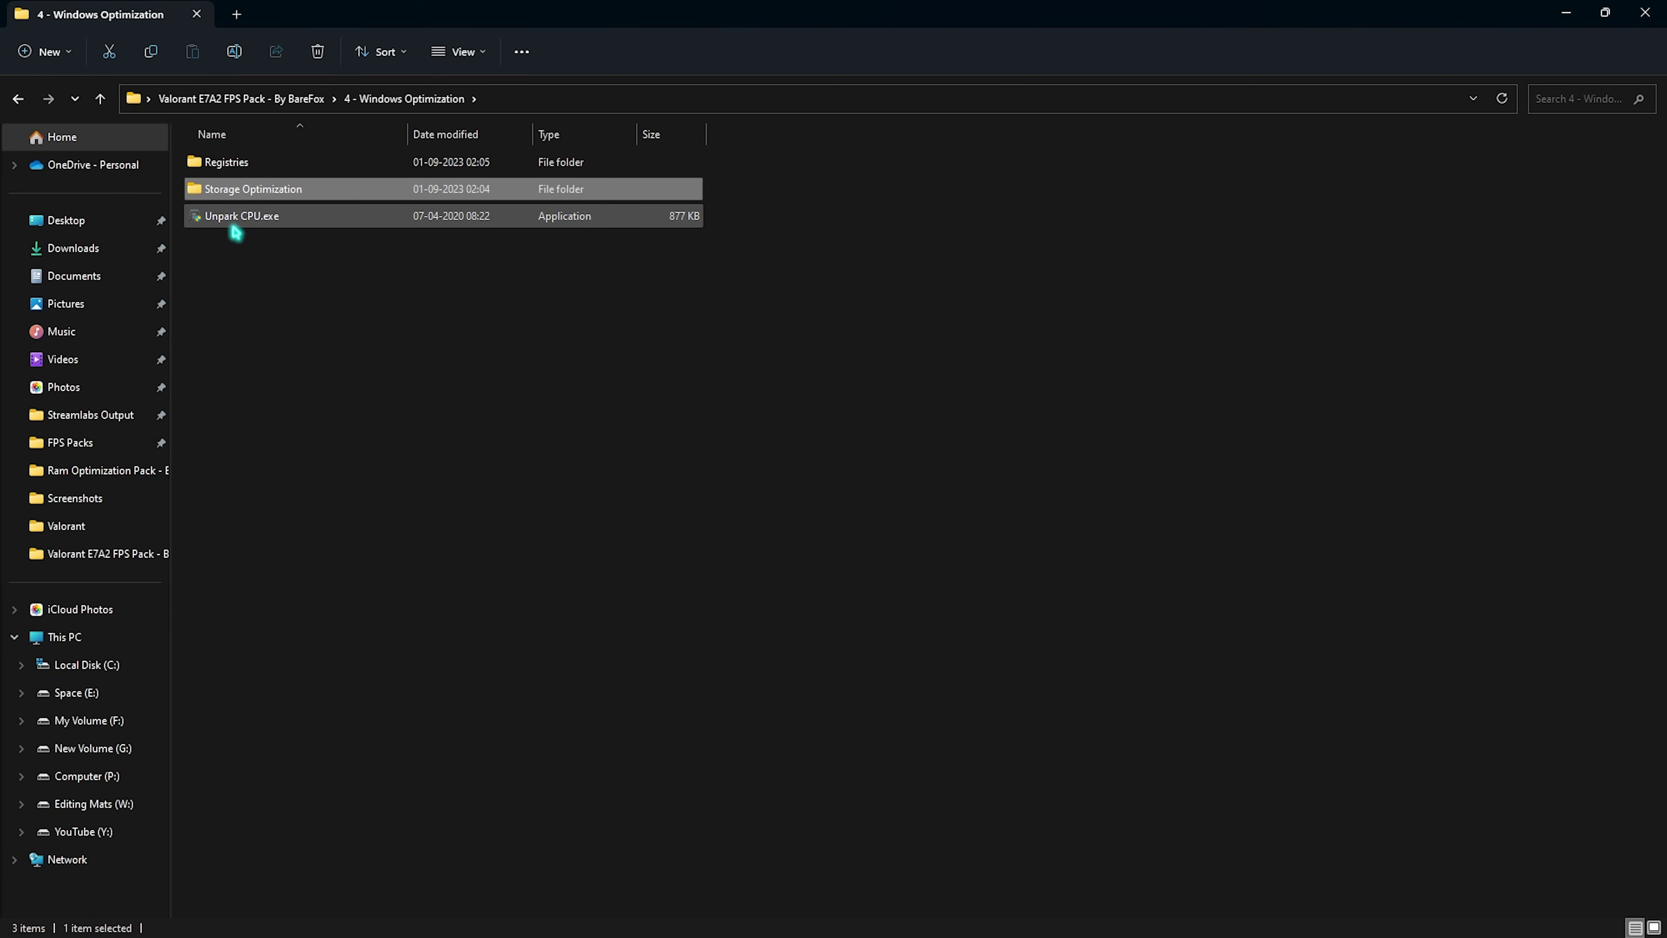
{"action": "right_click", "coordinate": [236, 229]}
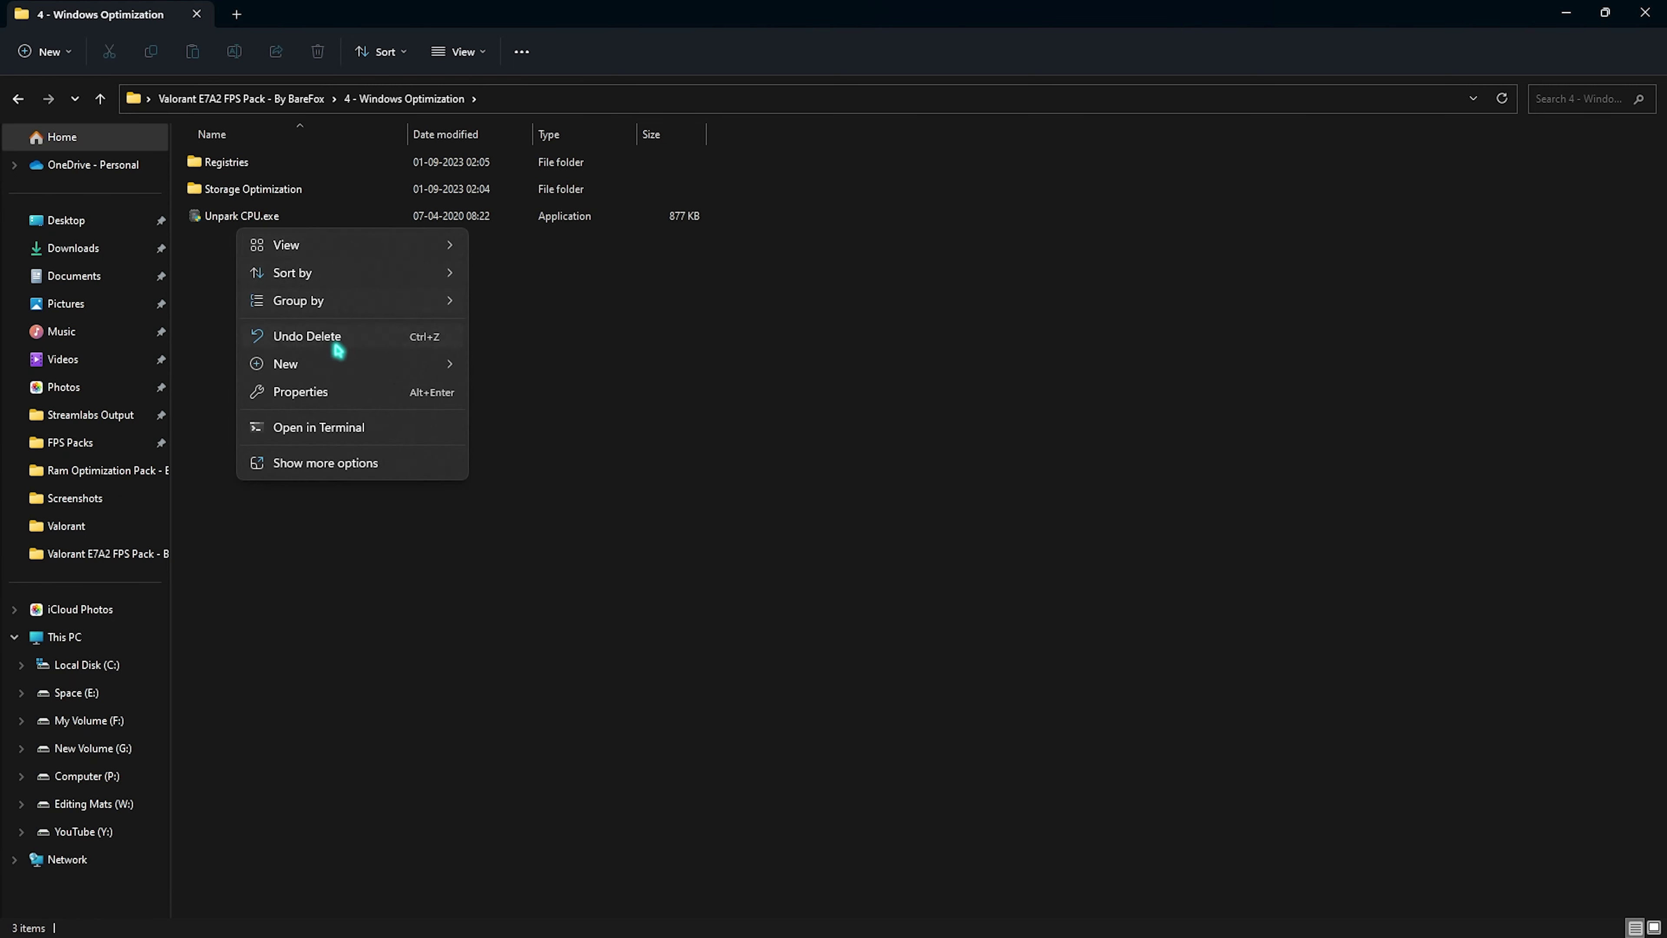
{"action": "double_click", "coordinate": [223, 216]}
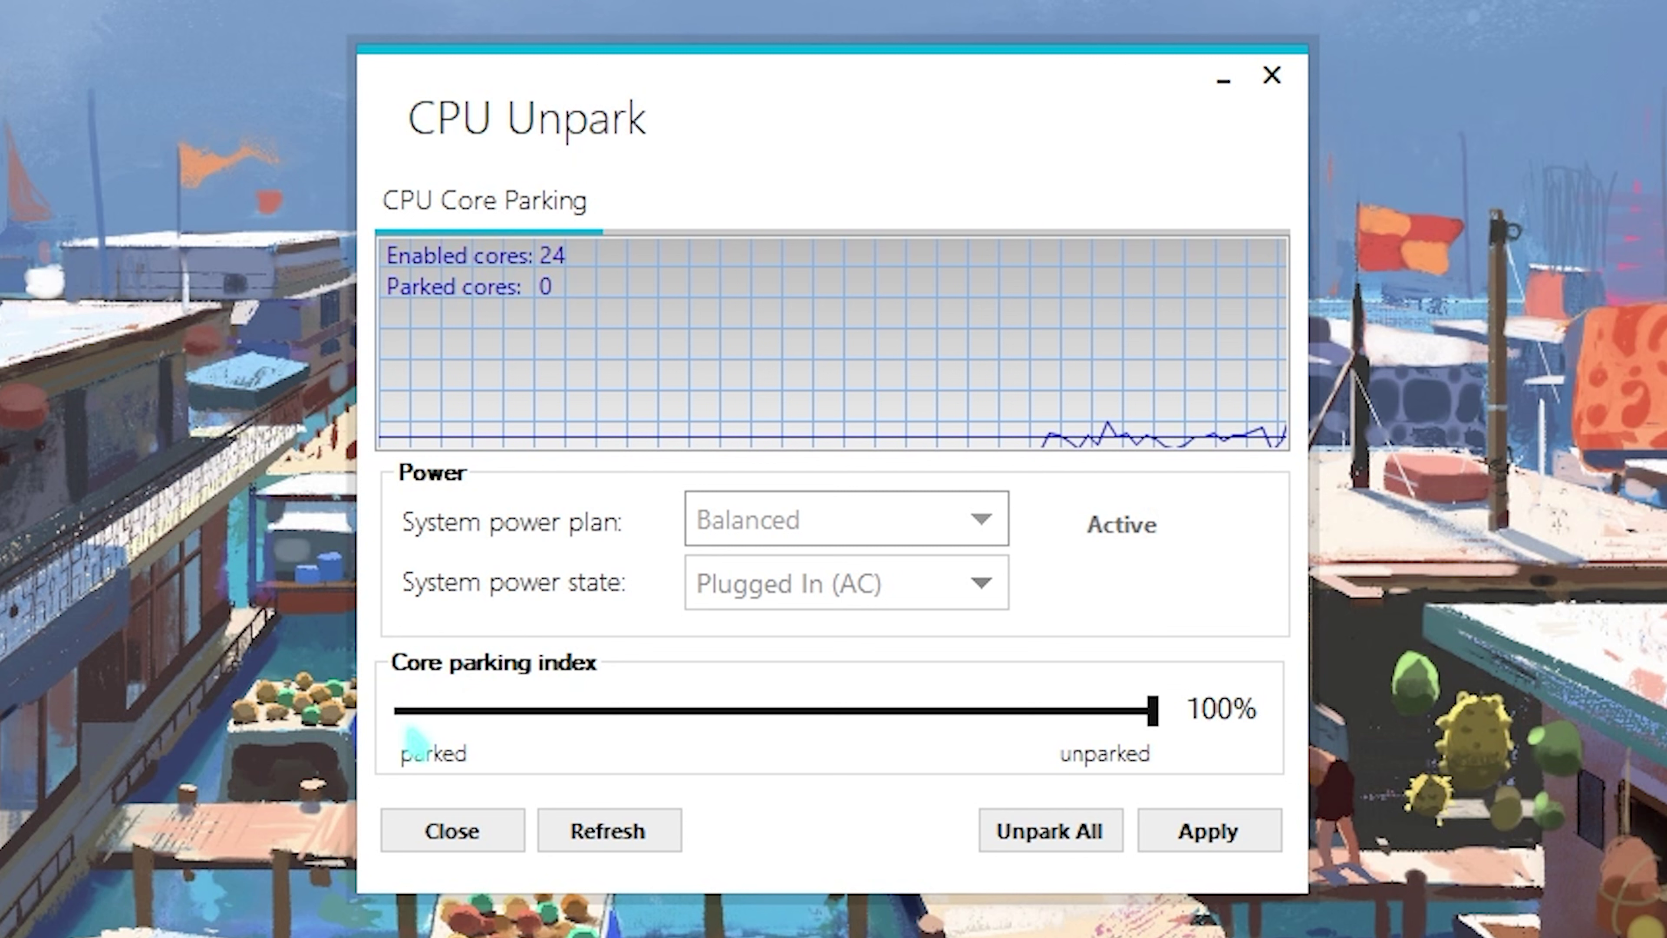
{"action": "left_click_drag", "start_coordinate": [413, 740], "coordinate": [1146, 749]}
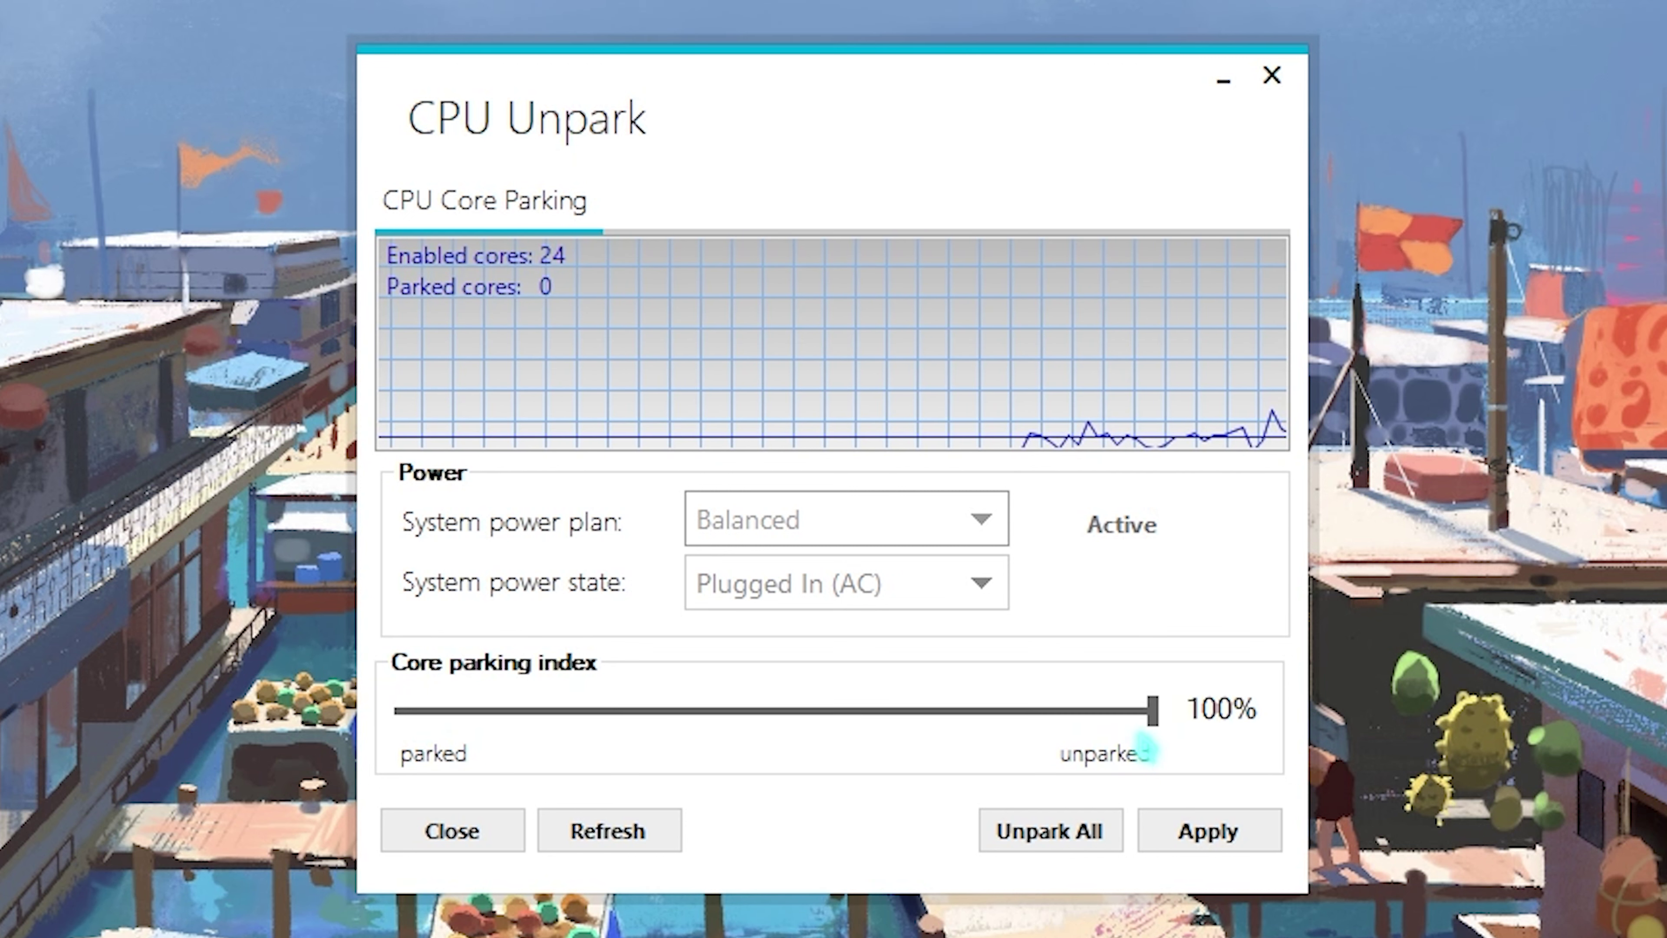
{"action": "left_click", "coordinate": [1214, 841]}
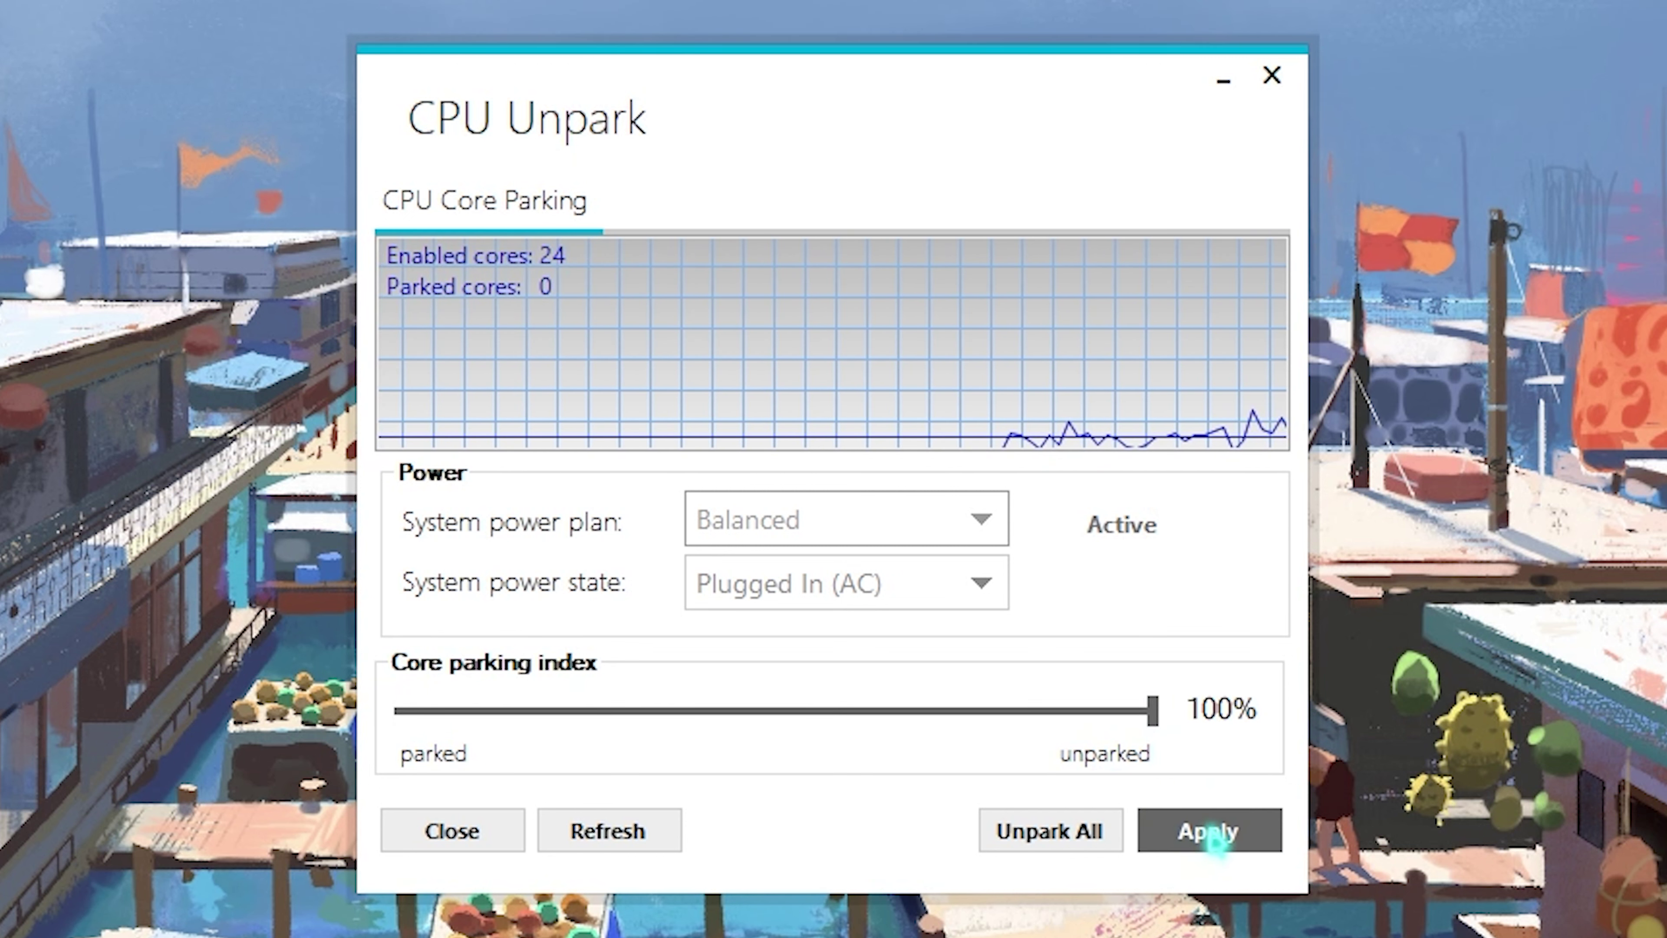
Step: Close the CPU Unpark utility, keeping the applied core parking setting
{"action": "left_click", "coordinate": [1063, 571]}
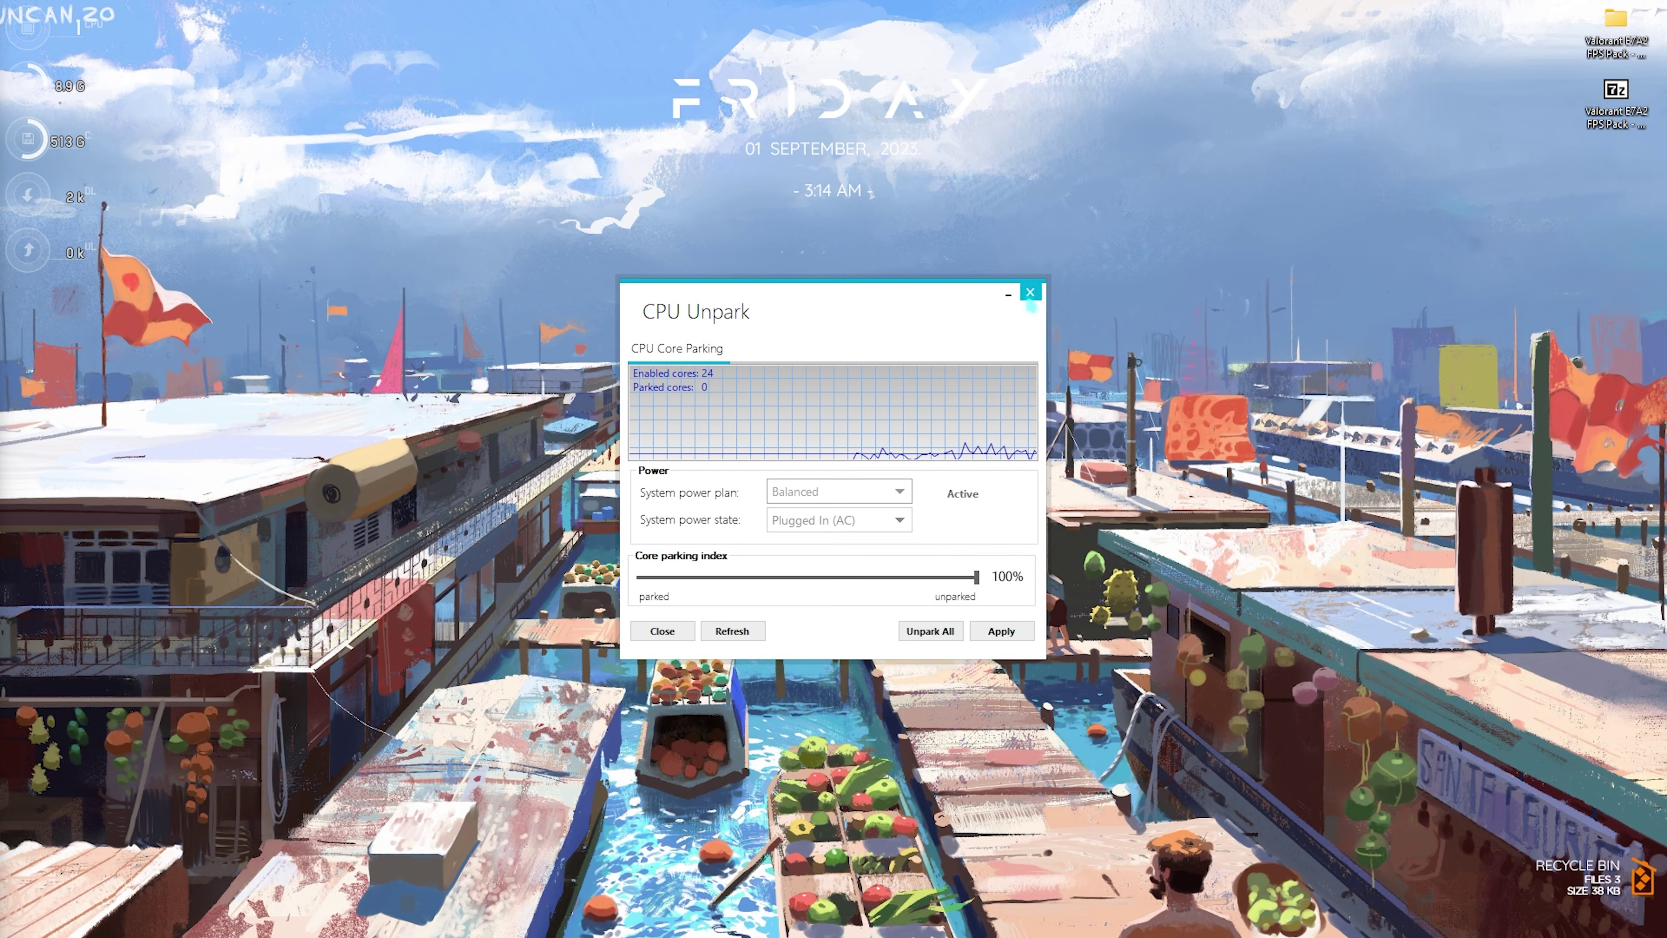
{"action": "key", "text": "alt+F4"}
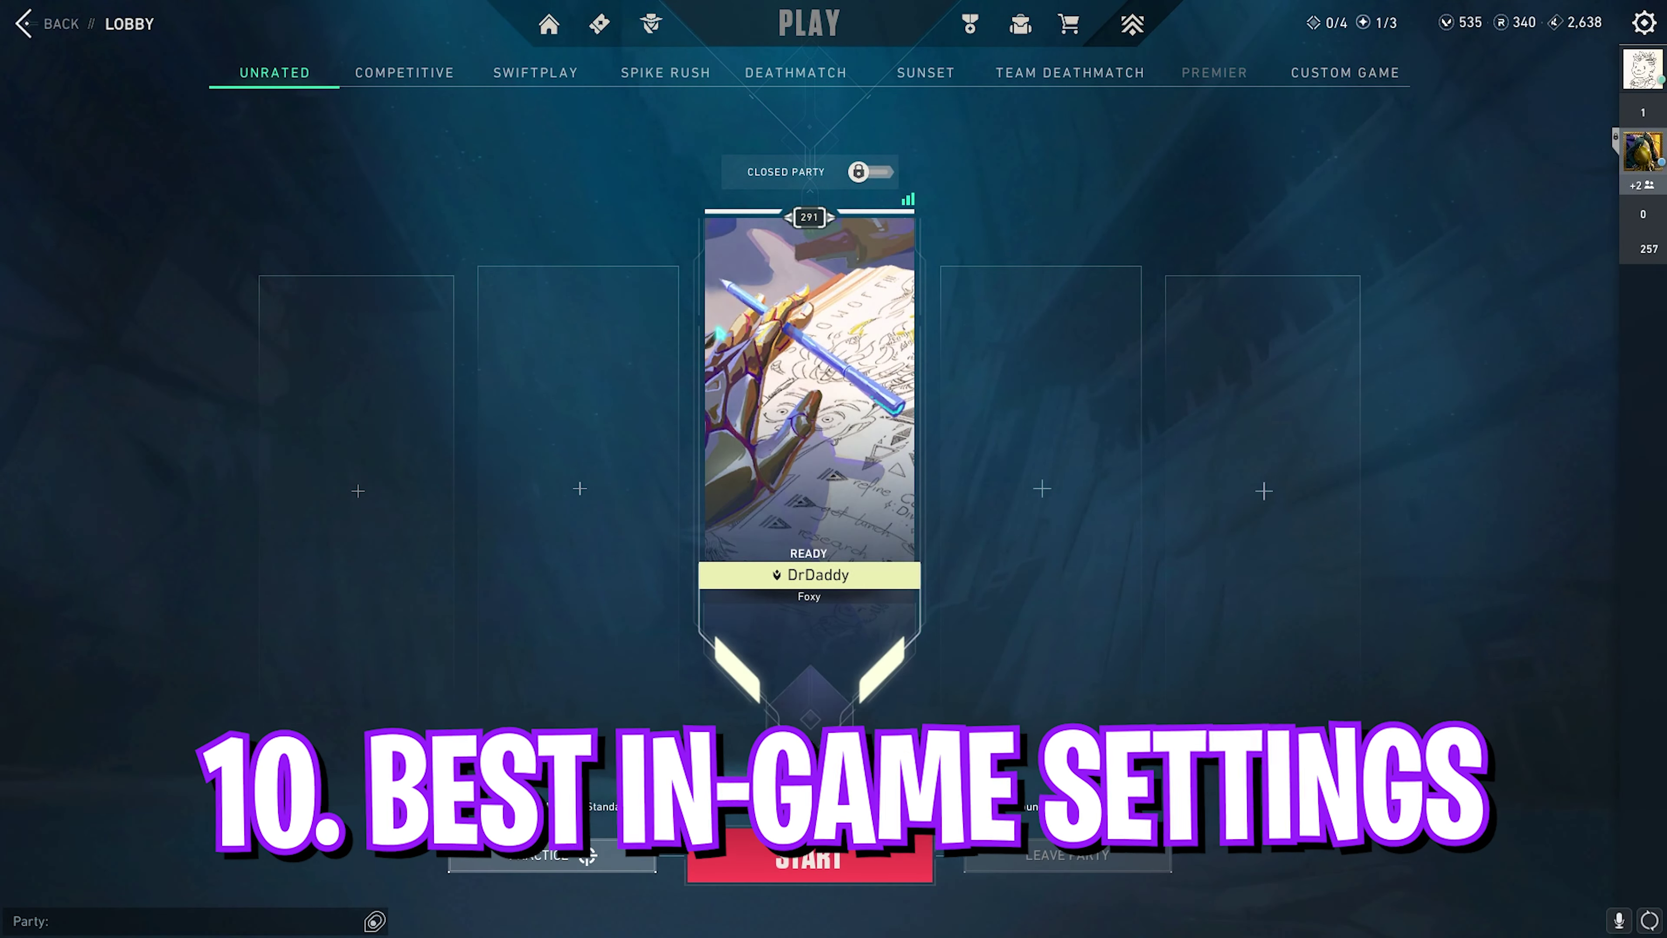
Step: Switch to Valorant and set NVIDIA Reflex Low Latency to On + Boost in the general video settings
{"action": "key", "text": "Escape"}
{"action": "left_click", "coordinate": [823, 355]}
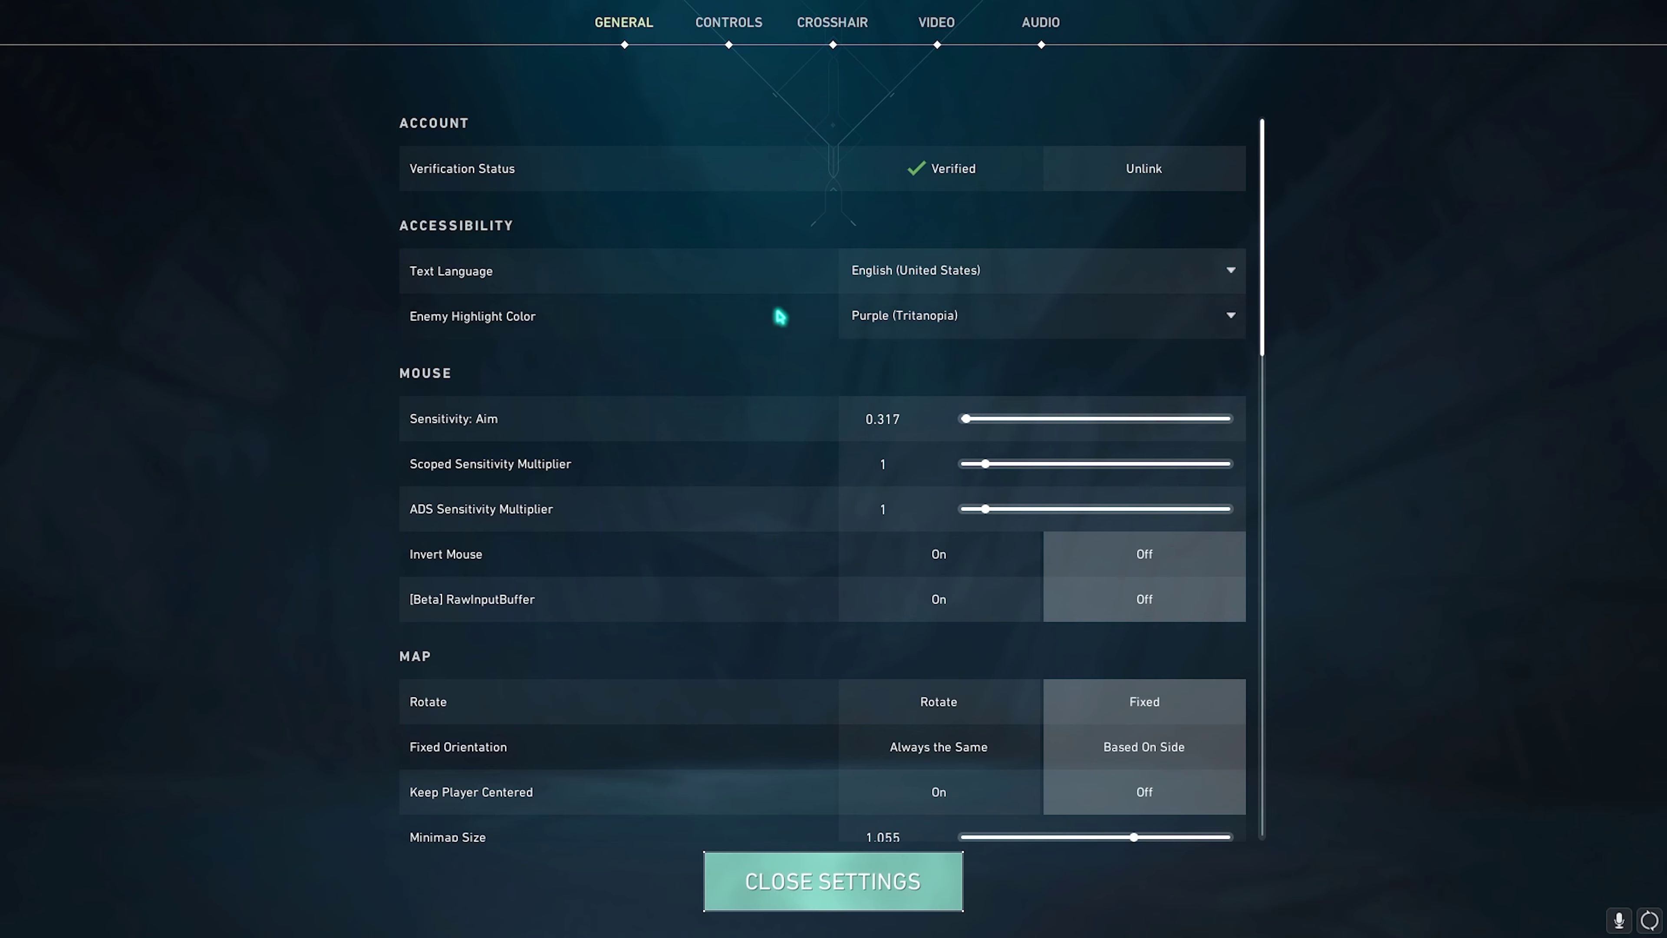
{"action": "left_click", "coordinate": [920, 46]}
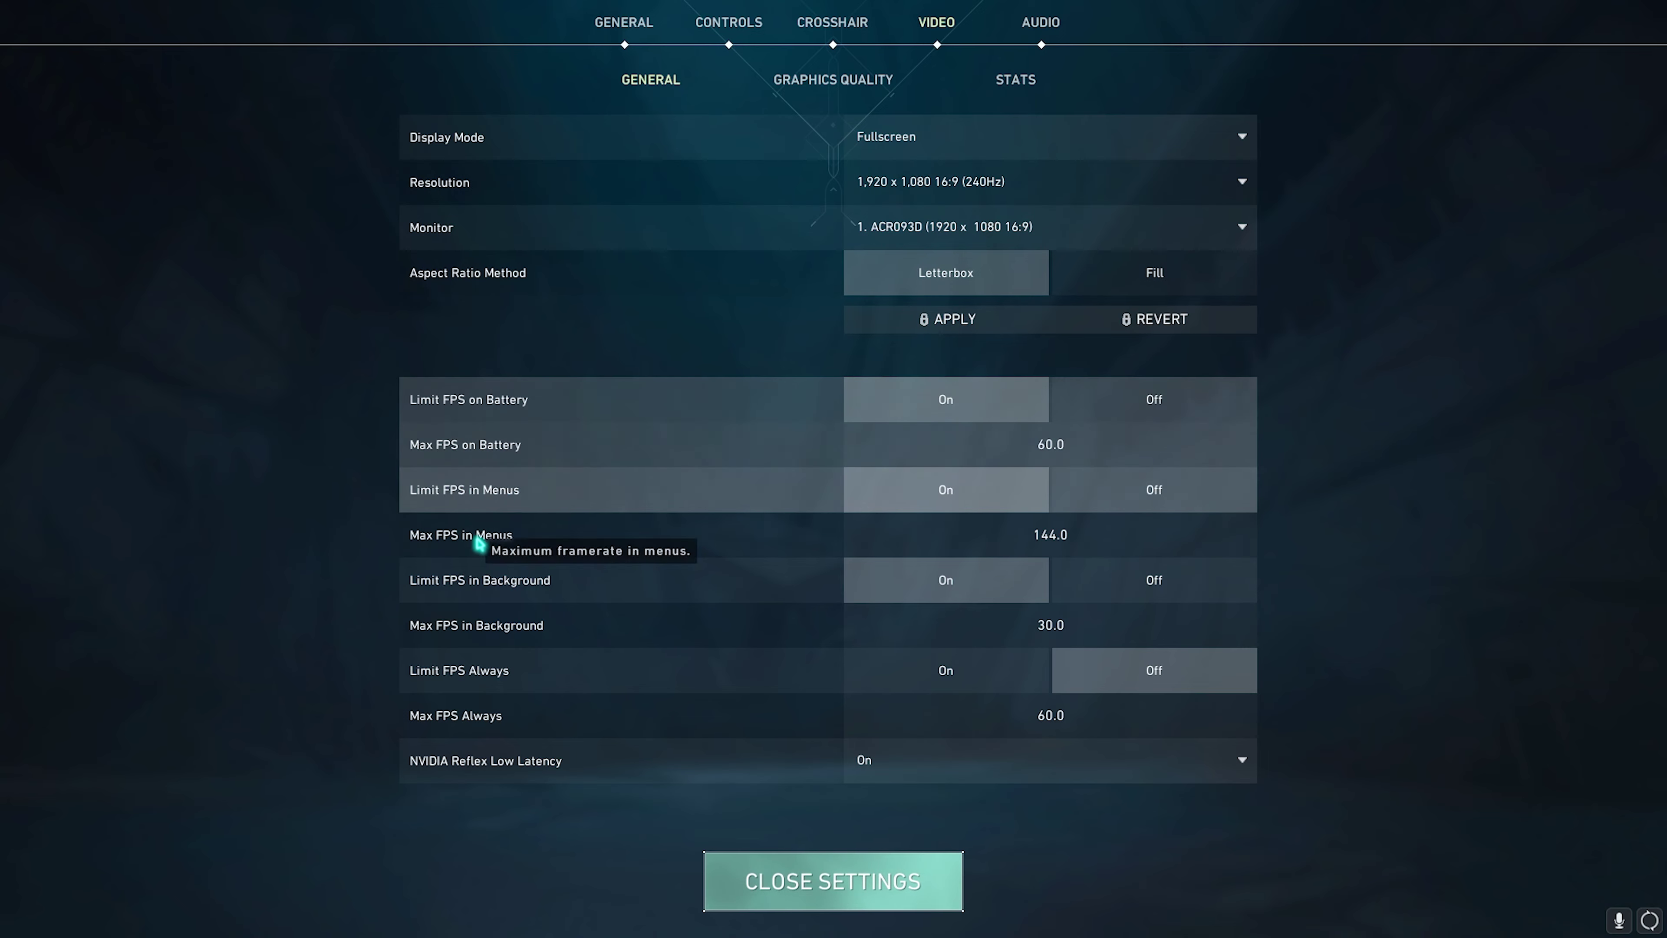
{"action": "mouse_move", "coordinate": [458, 770]}
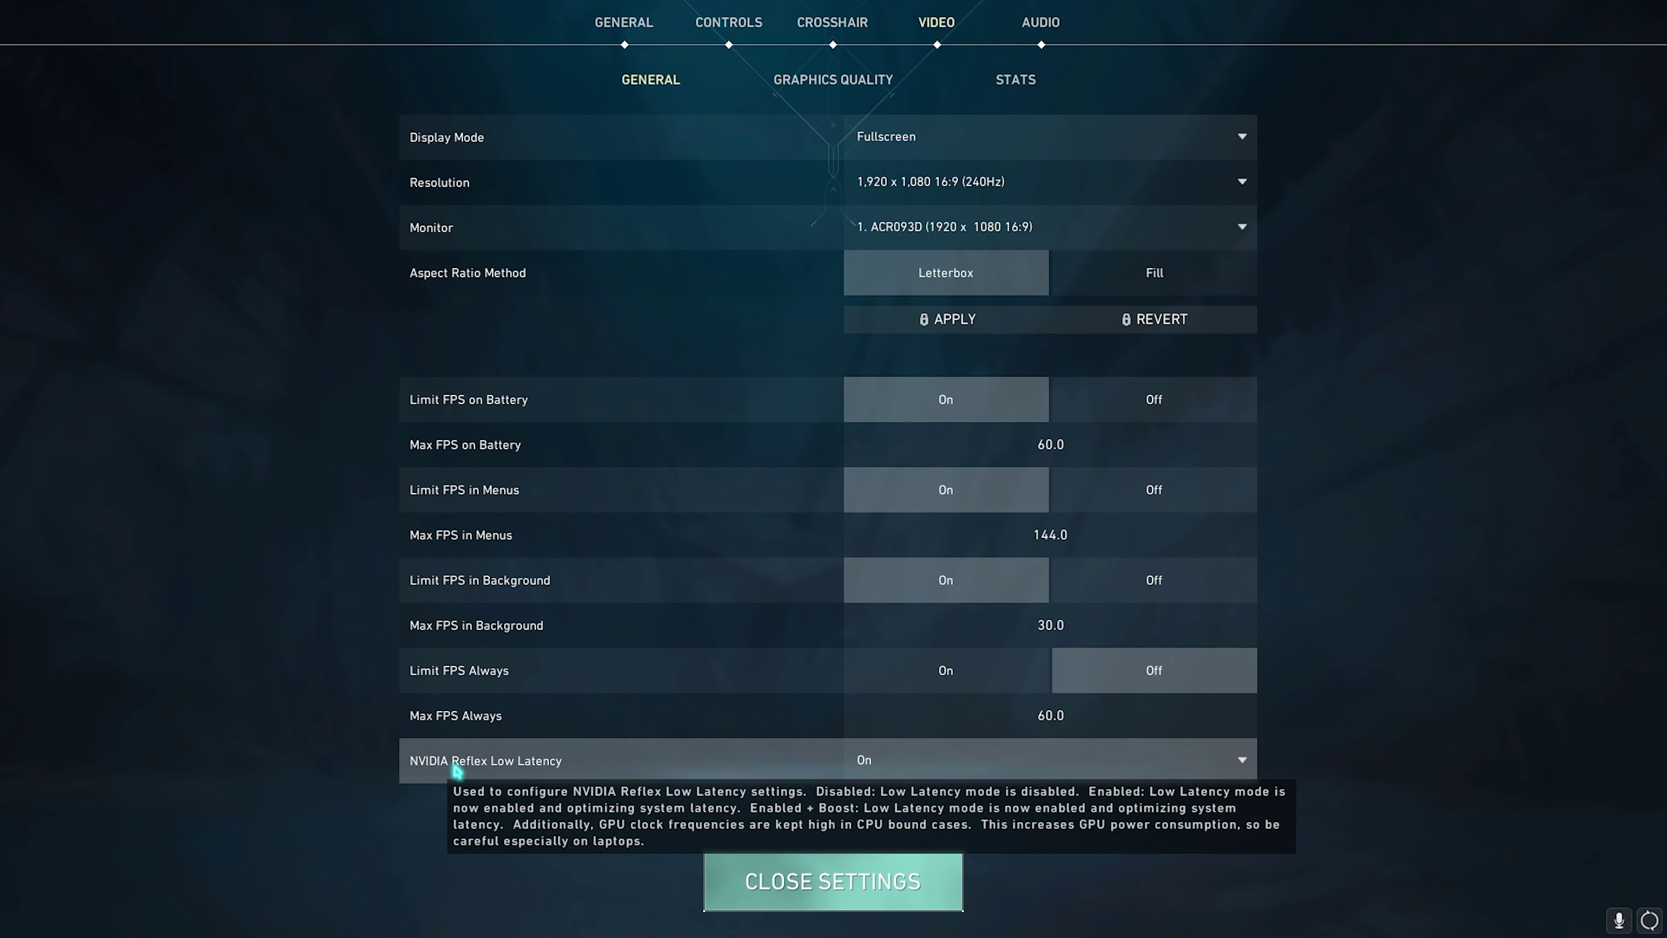
{"action": "left_click", "coordinate": [900, 760]}
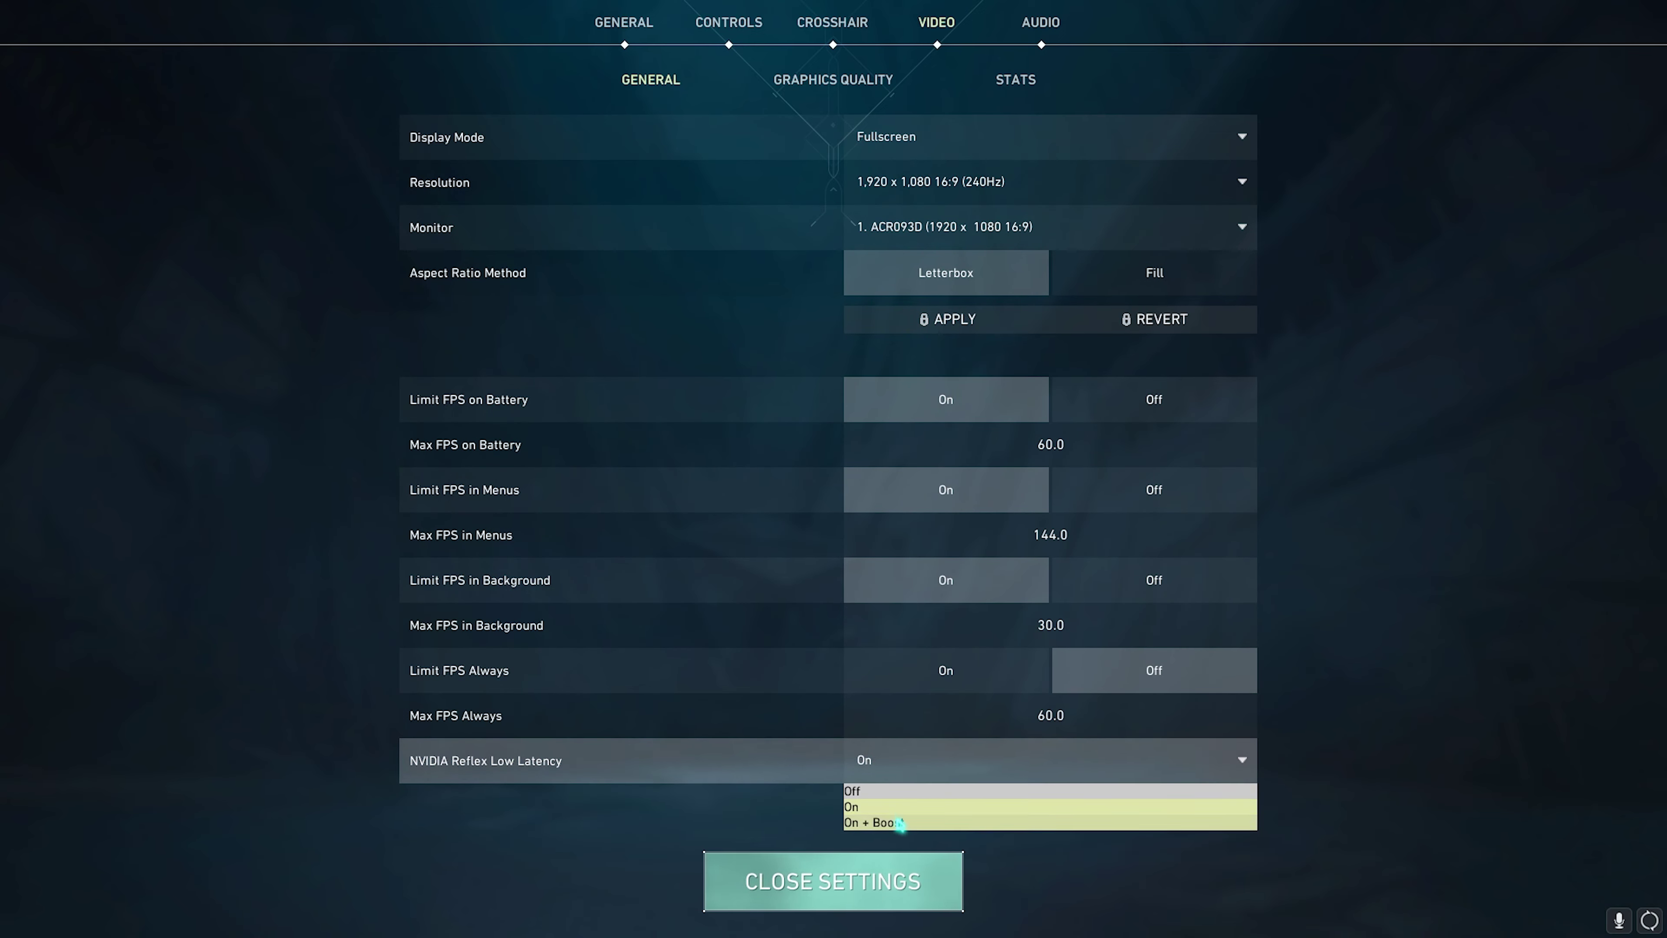
{"action": "left_click", "coordinate": [890, 828]}
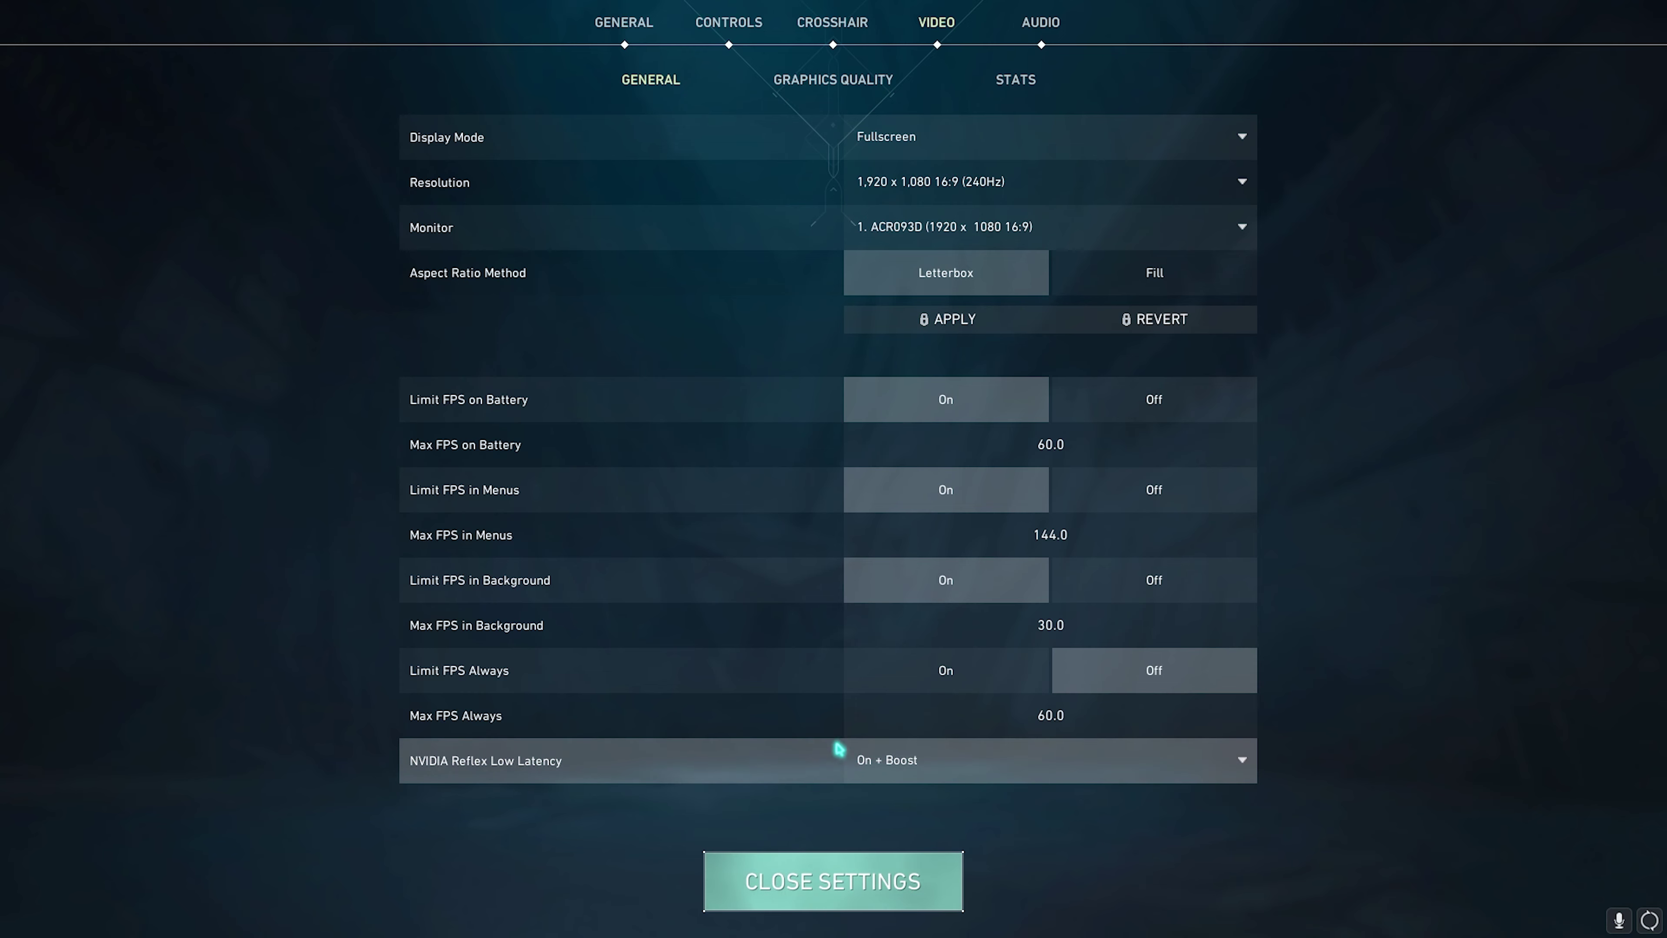
Step: In the graphics quality settings, set Material, Texture, Detail and UI Quality to Low and turn Vignette off
{"action": "left_click", "coordinate": [835, 82]}
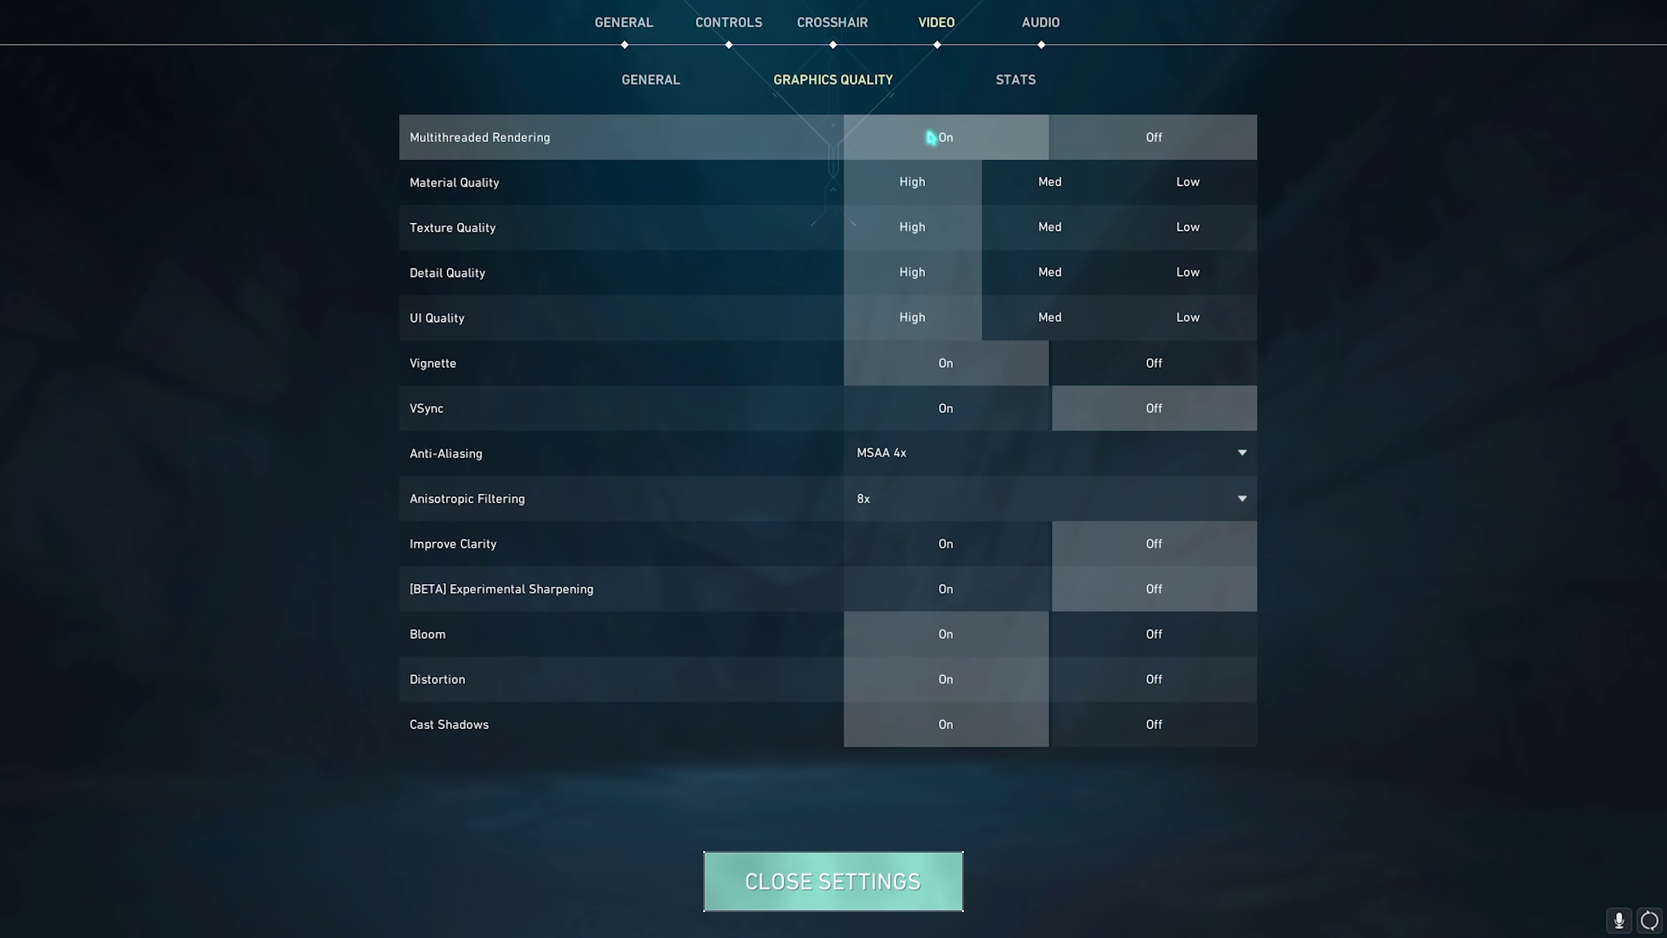
{"action": "left_click", "coordinate": [1208, 184]}
{"action": "left_click", "coordinate": [1191, 227]}
{"action": "left_click", "coordinate": [1185, 272]}
{"action": "left_click", "coordinate": [1173, 310]}
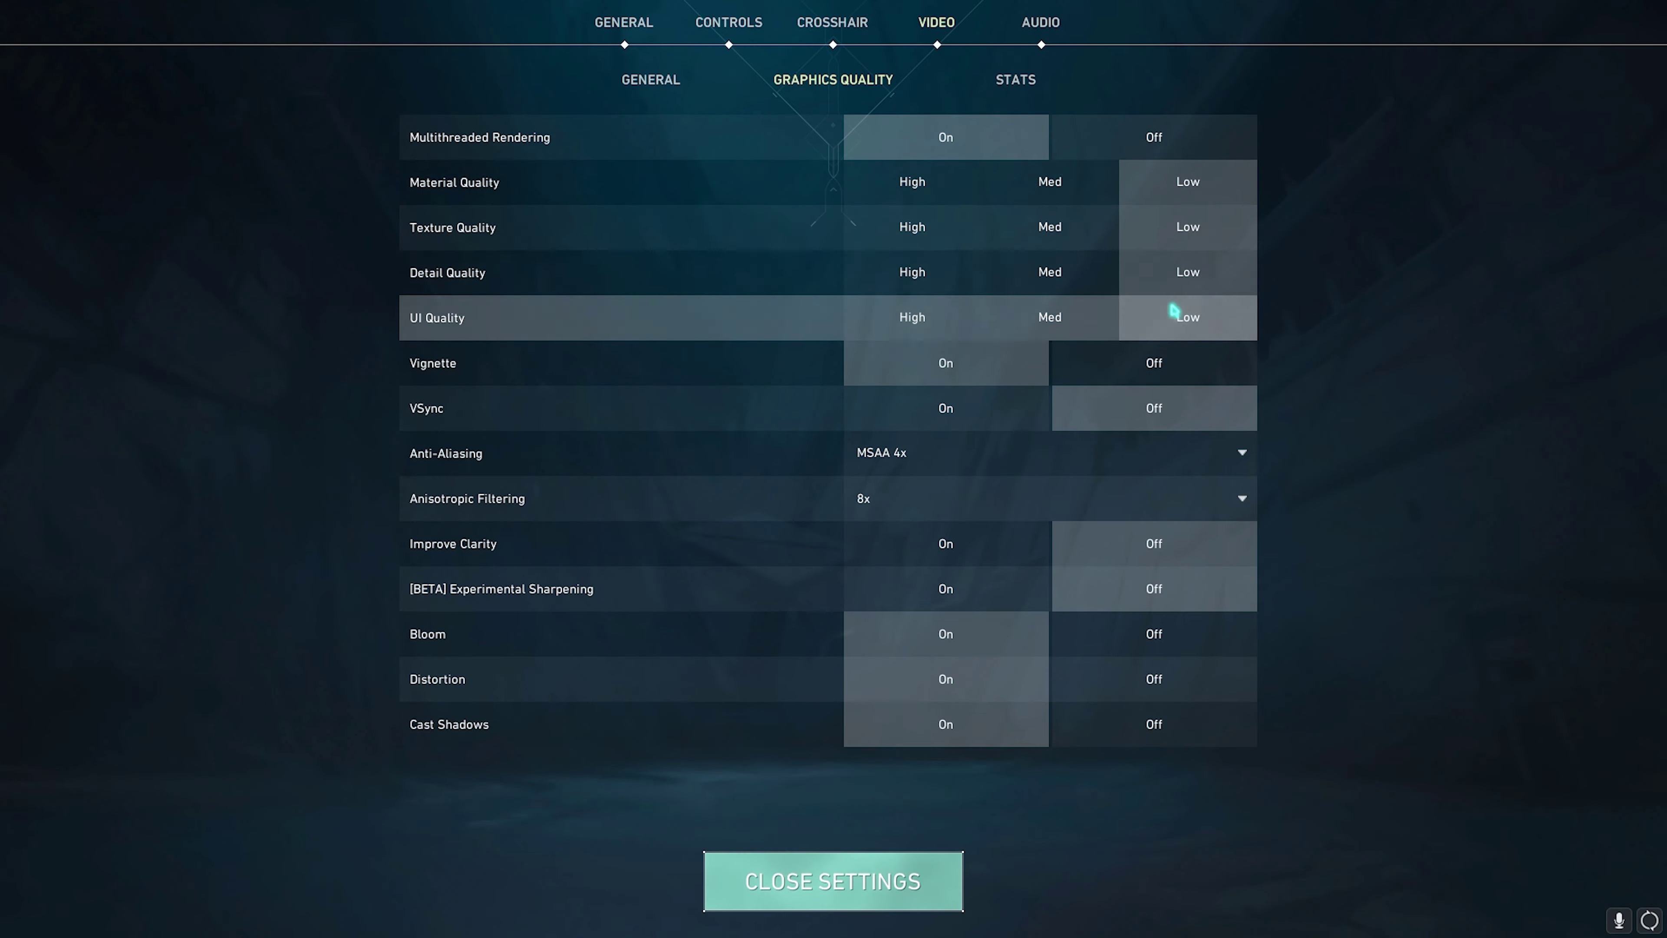
{"action": "left_click", "coordinate": [1142, 365]}
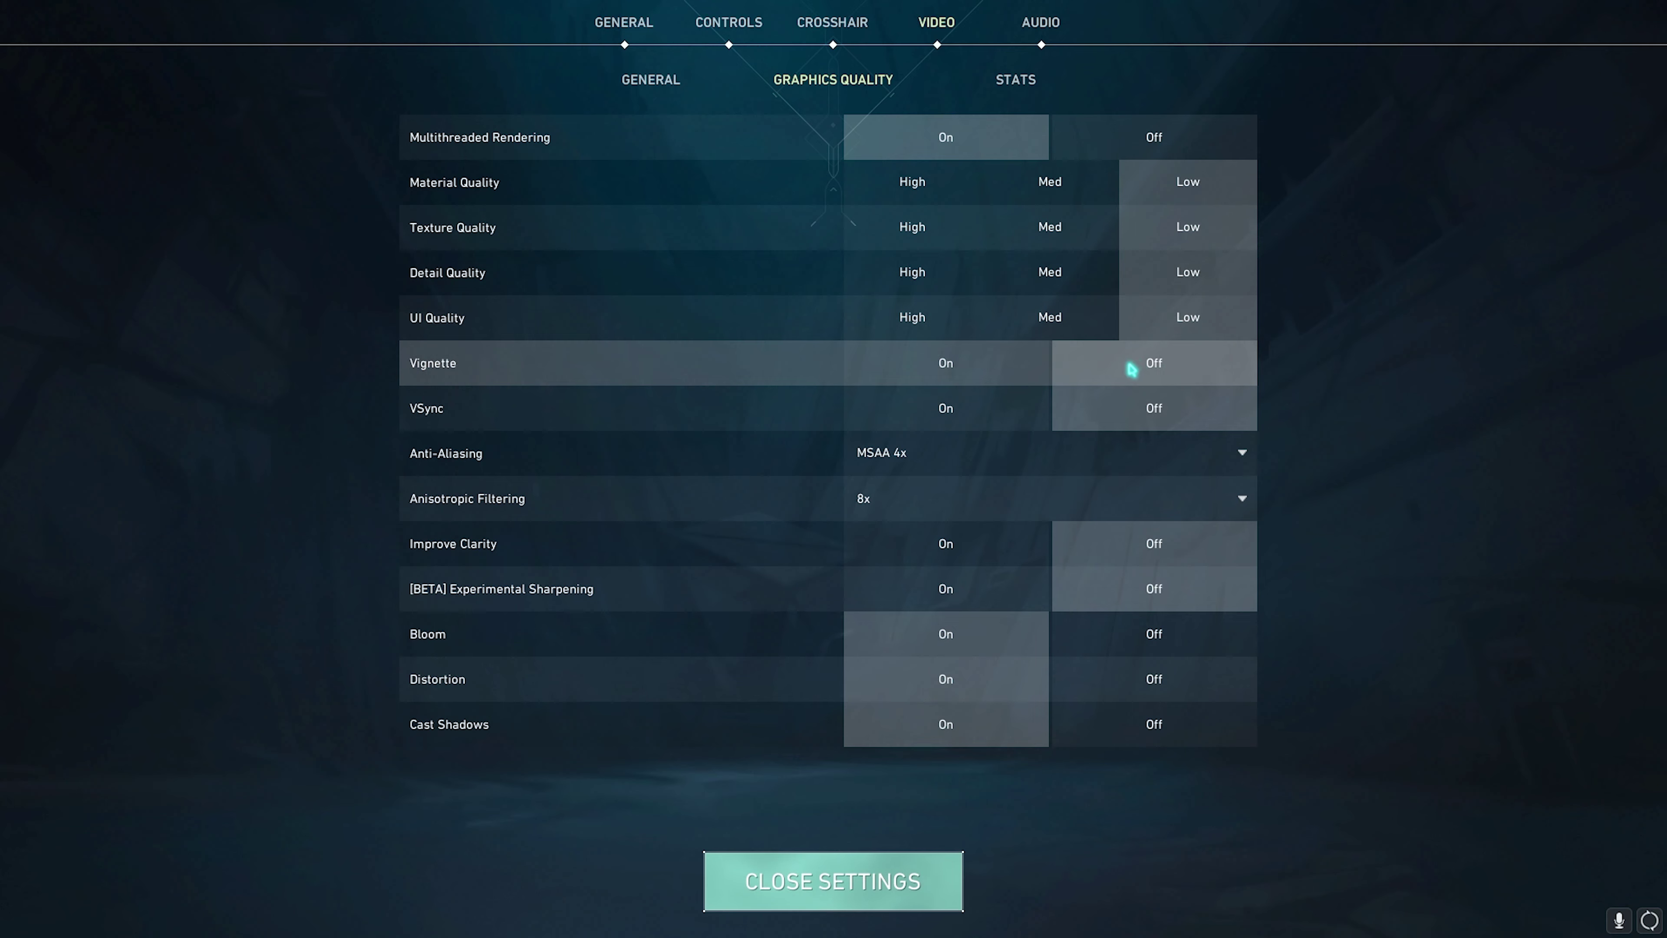
Step: Set Anti-Aliasing to None and Anisotropic Filtering to 1x
{"action": "left_click", "coordinate": [824, 457]}
{"action": "left_click", "coordinate": [880, 485]}
{"action": "left_click", "coordinate": [895, 514]}
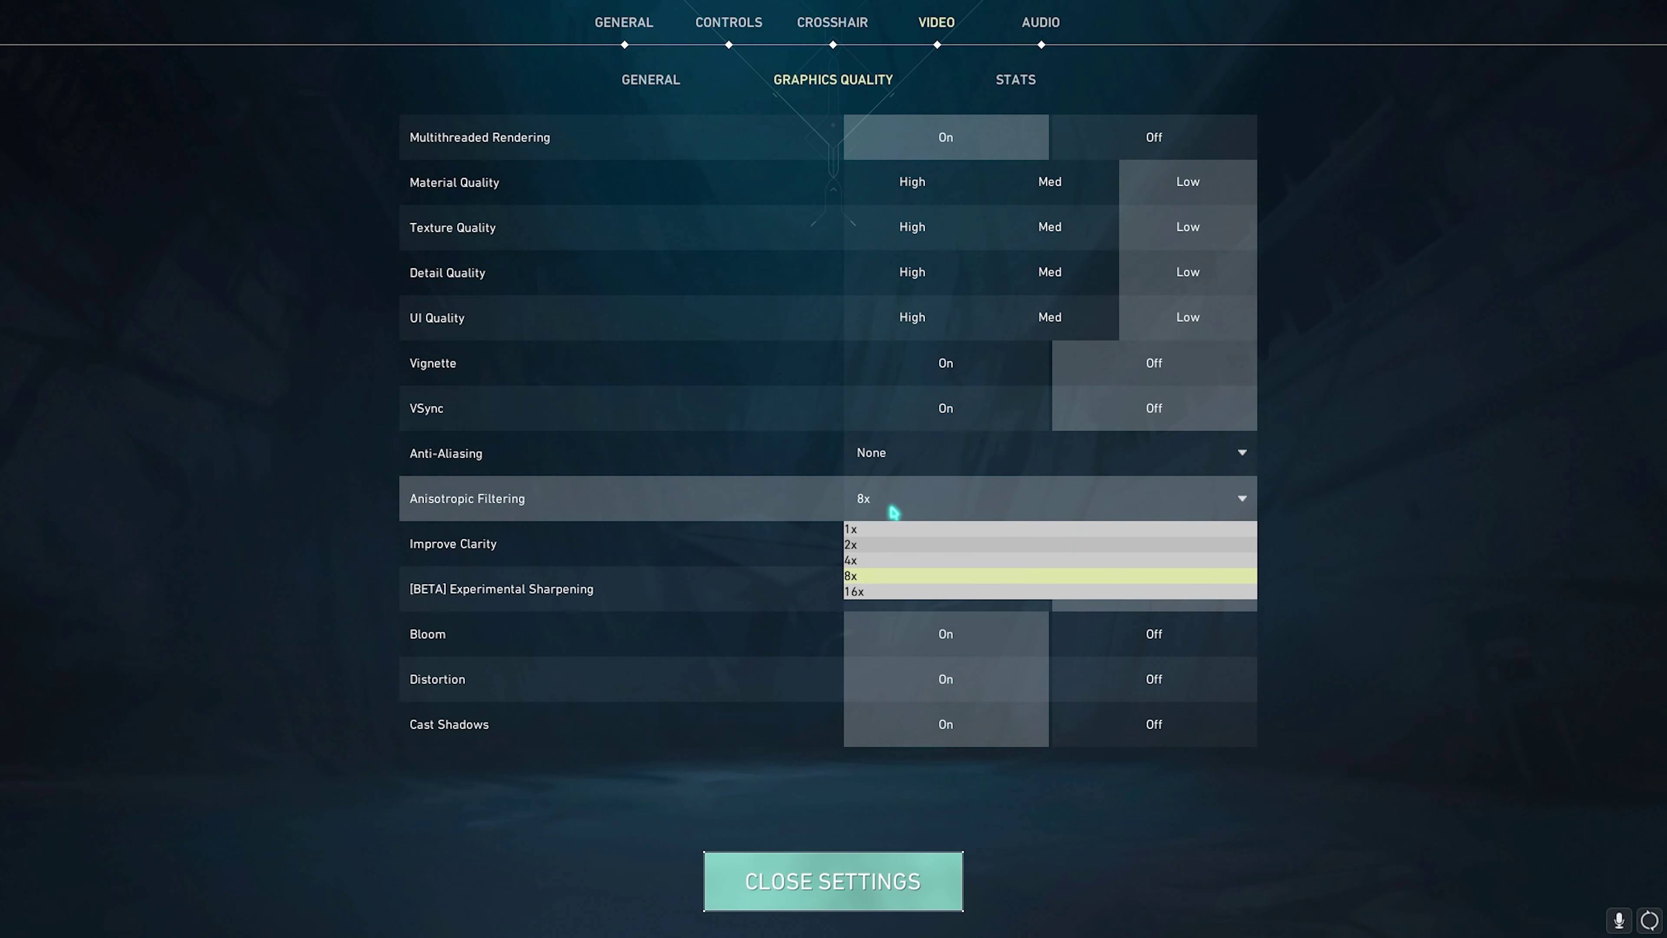
{"action": "left_click", "coordinate": [852, 540]}
Step: Turn off Bloom, Distortion and Cast Shadows, and close the game settings
{"action": "mouse_move", "coordinate": [455, 546]}
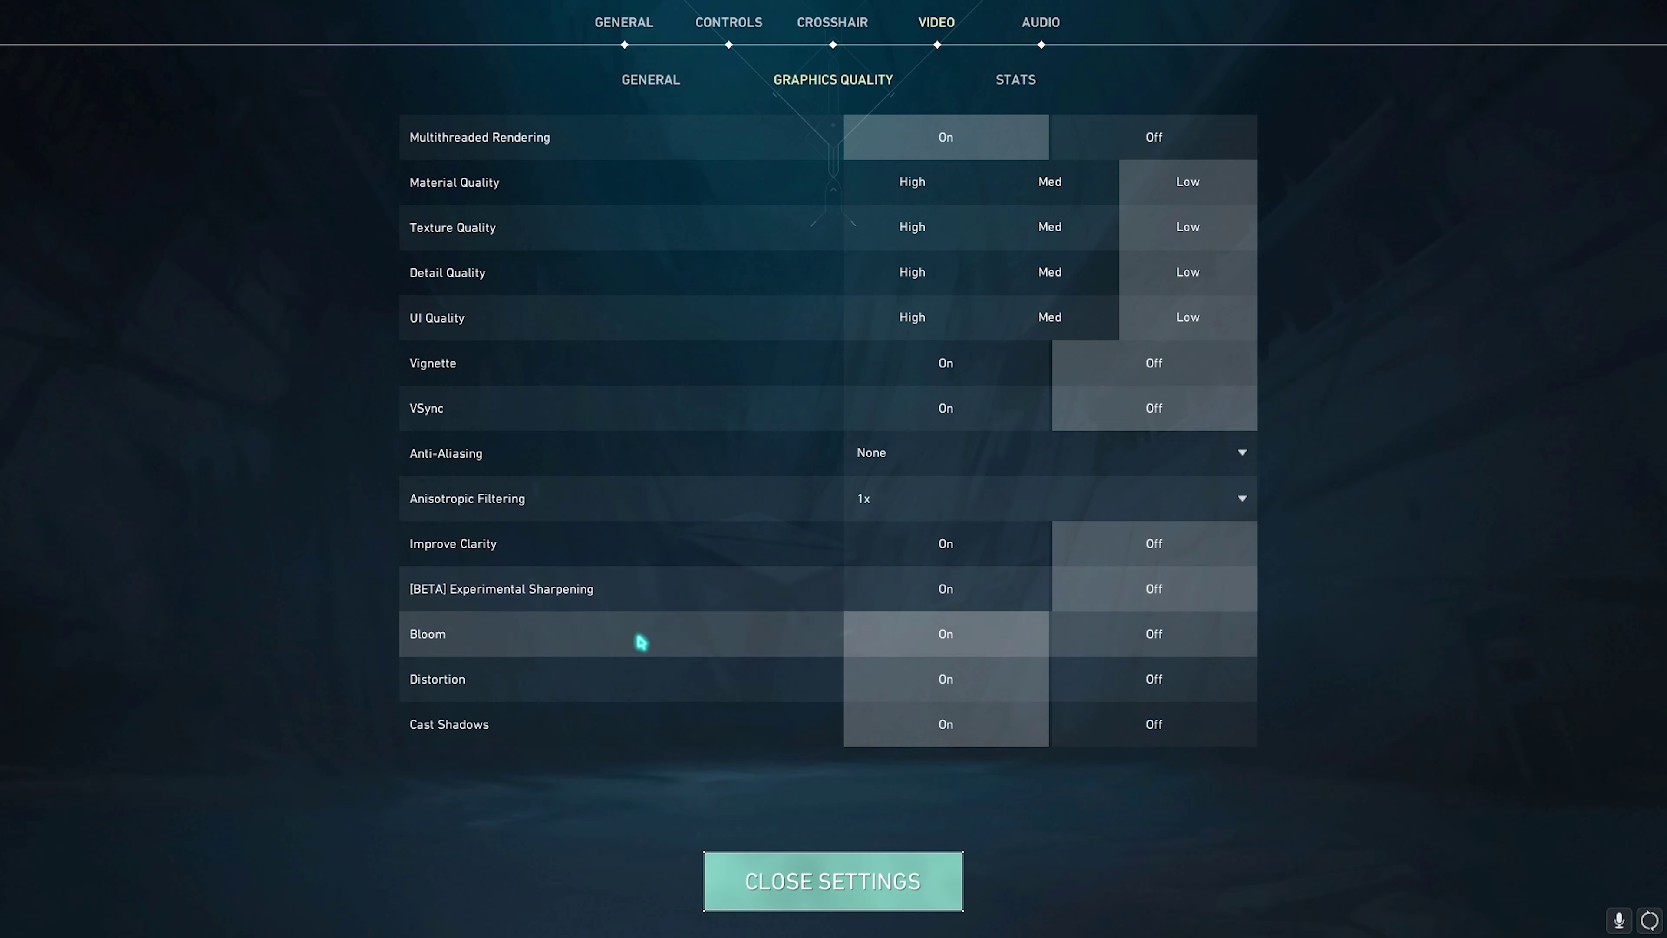
{"action": "left_click", "coordinate": [1213, 633]}
{"action": "left_click", "coordinate": [1146, 683]}
{"action": "left_click", "coordinate": [1143, 716]}
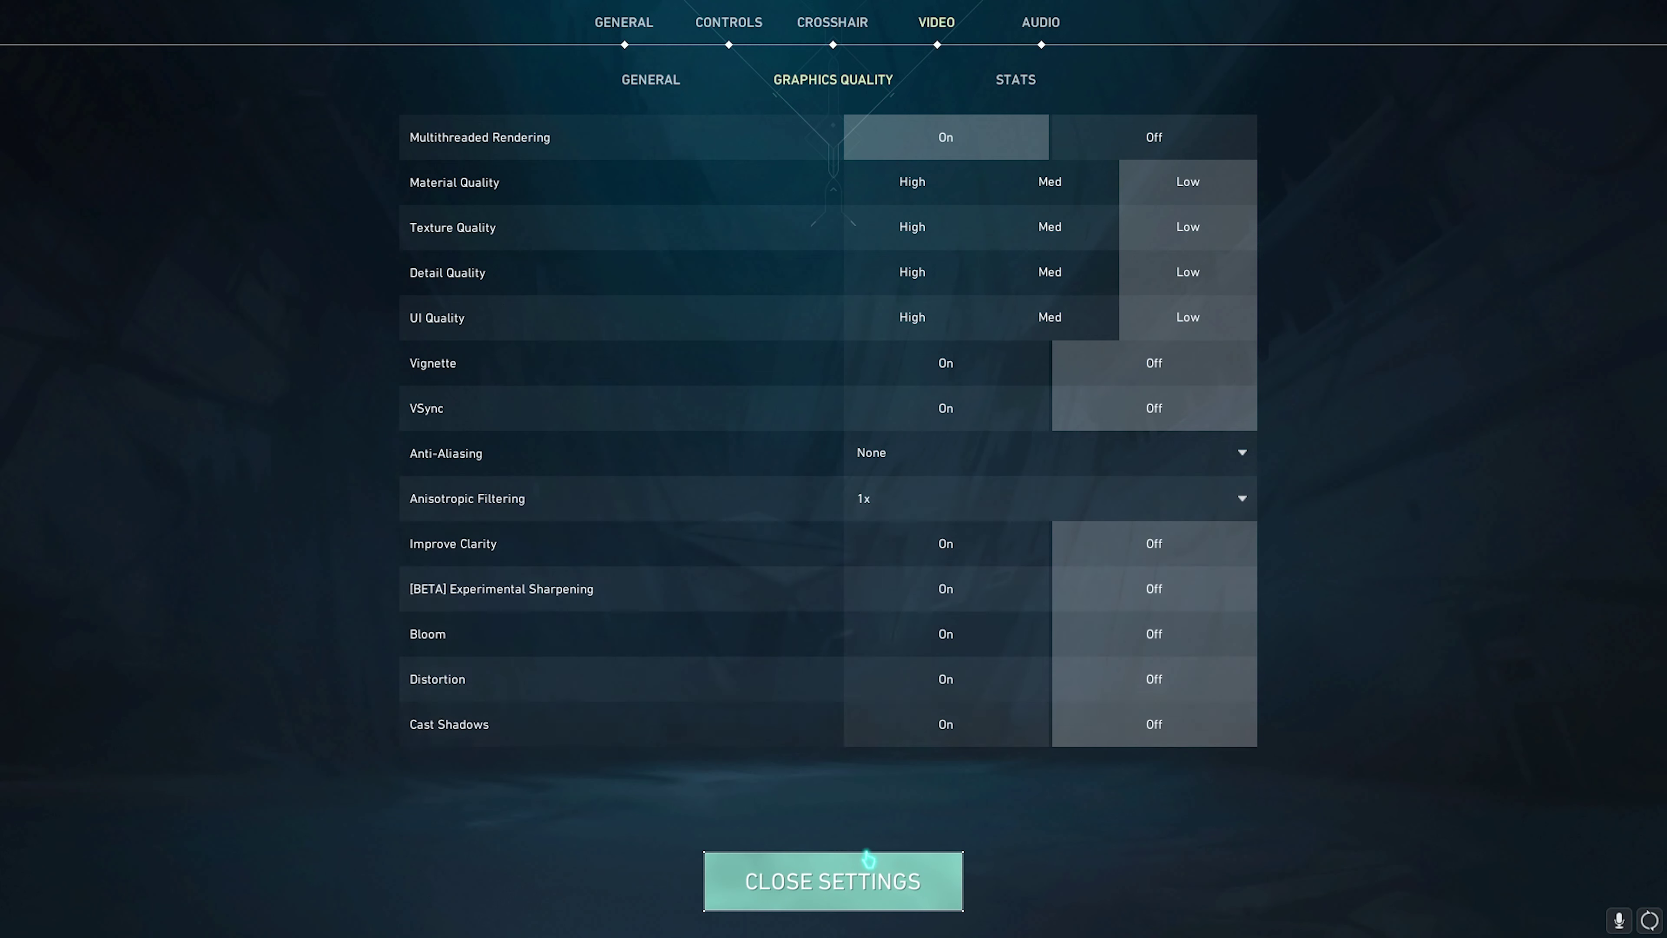
{"action": "left_click", "coordinate": [893, 881]}
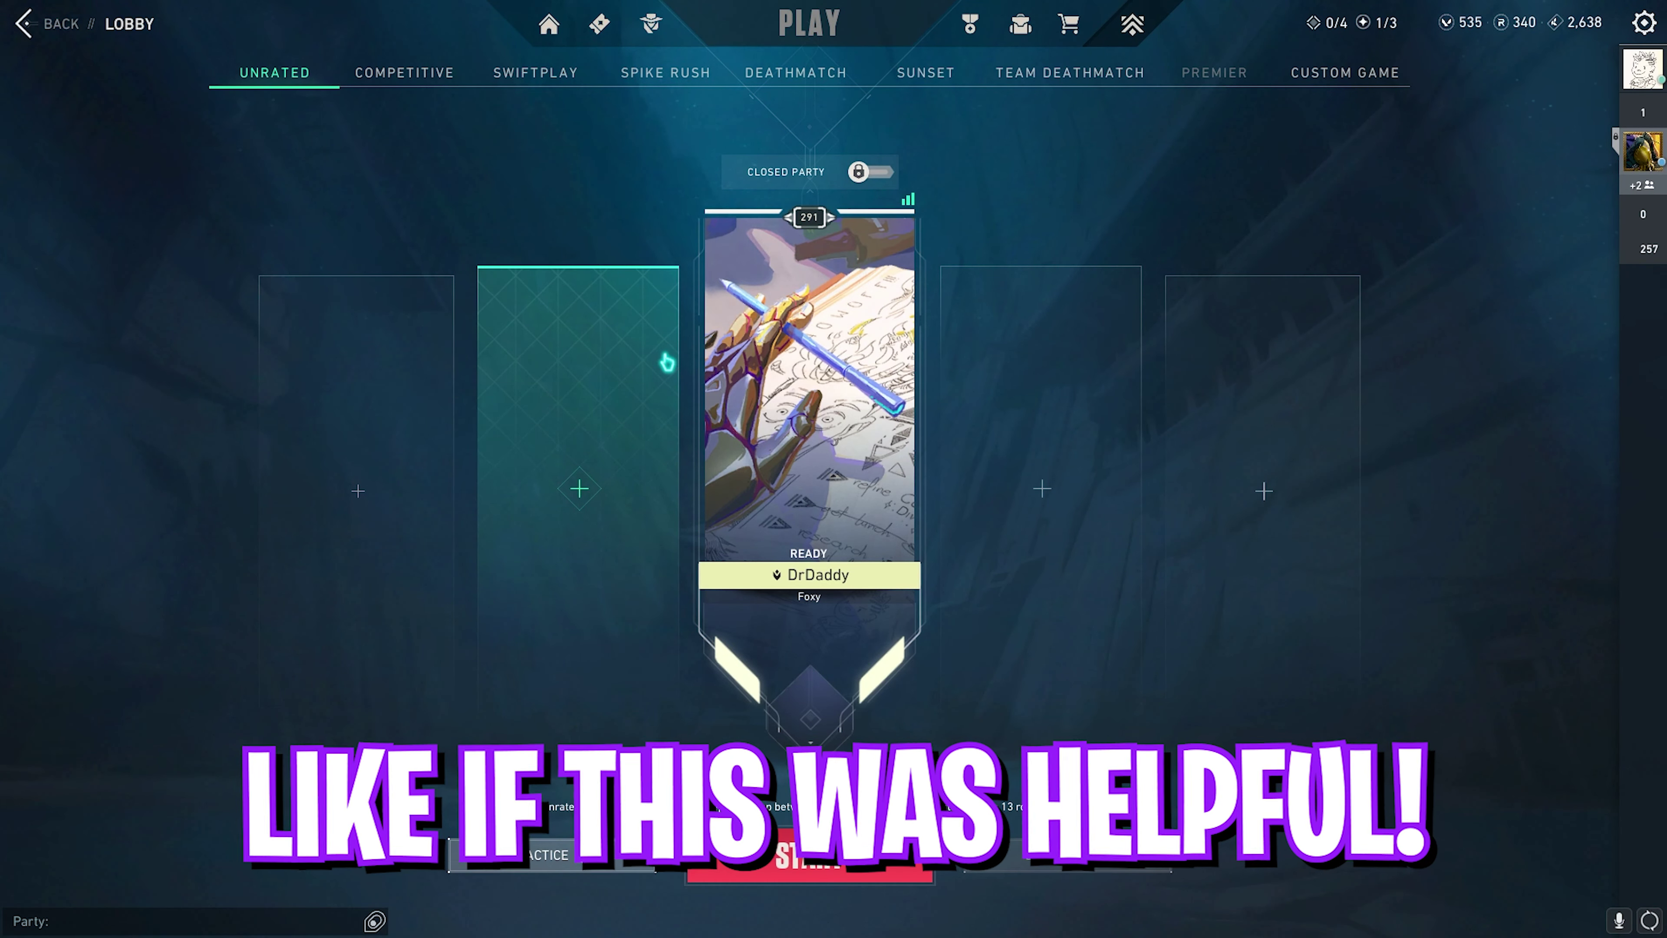